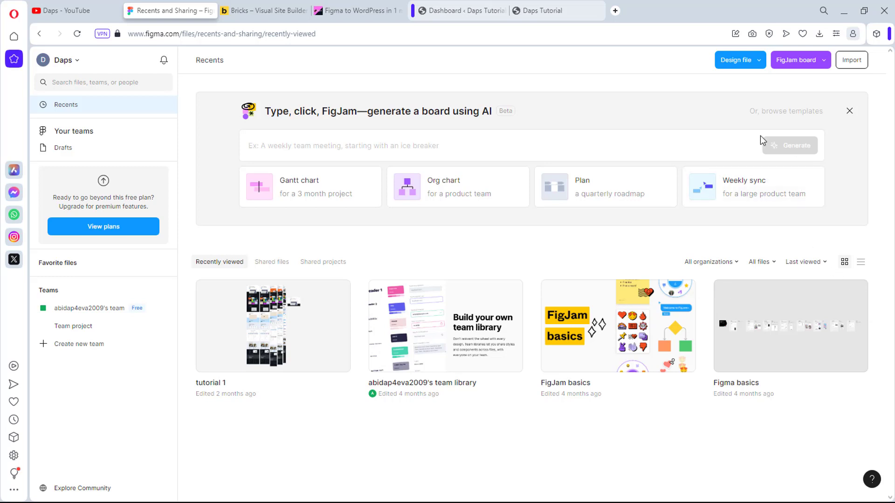
# - Browse the Bricks homepage and copy its web address, bricksbuilder.io
pyautogui.click(254, 9)
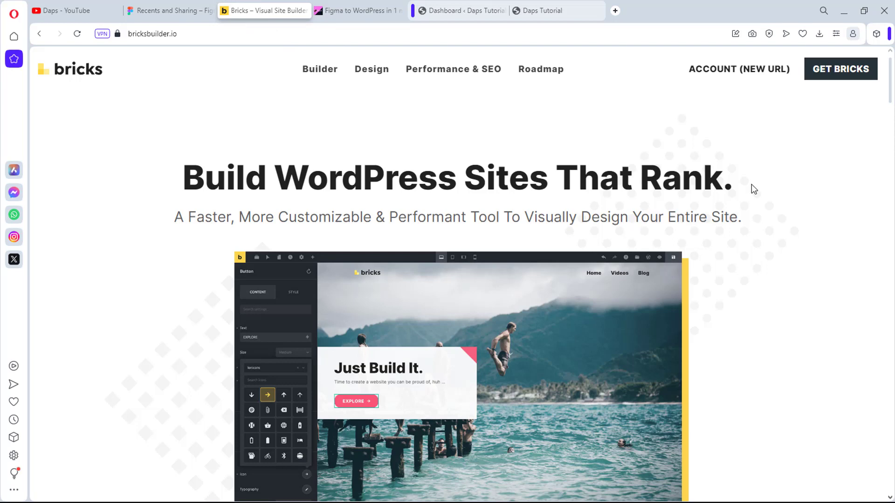
pyautogui.scroll(-19, 752, 185)
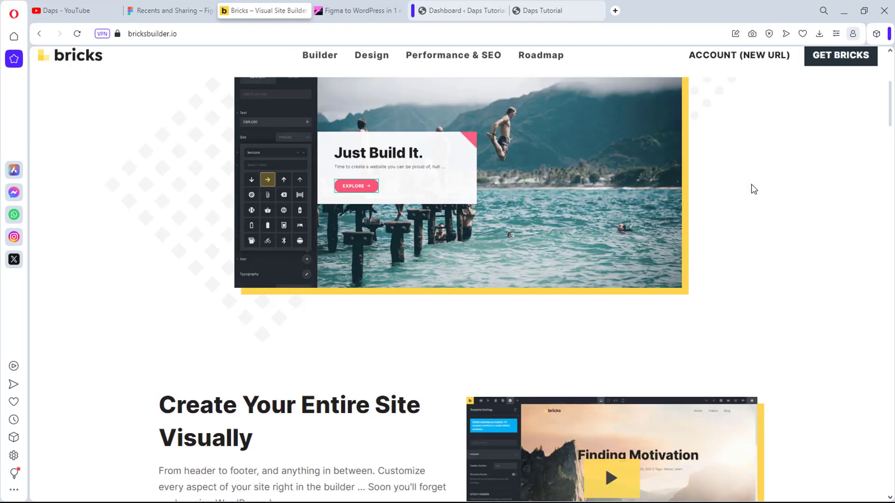
pyautogui.scroll(-10, 752, 185)
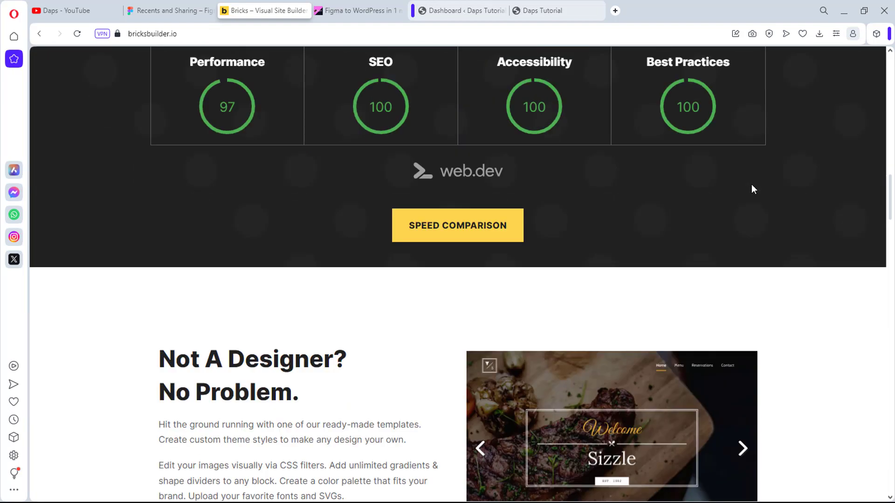
pyautogui.scroll(7, 752, 185)
pyautogui.scroll(20, 752, 187)
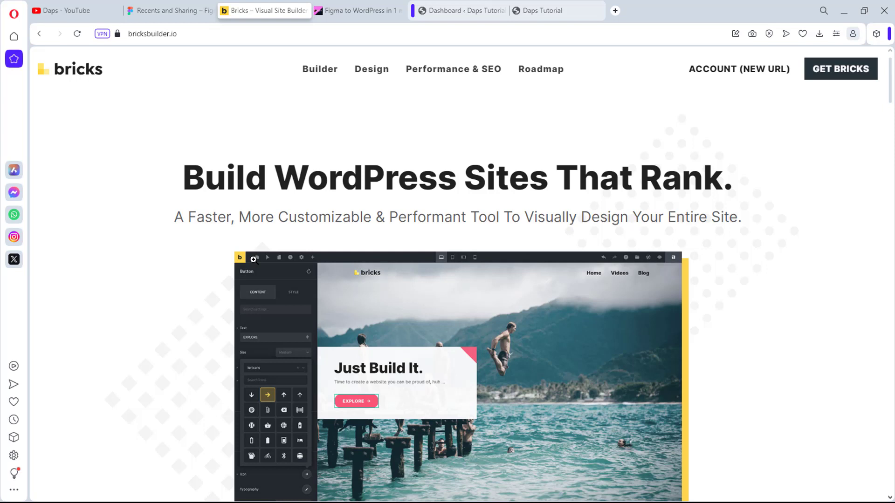
pyautogui.moveTo(177, 33); pyautogui.dragTo(111, 36)
pyautogui.hotkey('ctrl', 'c')
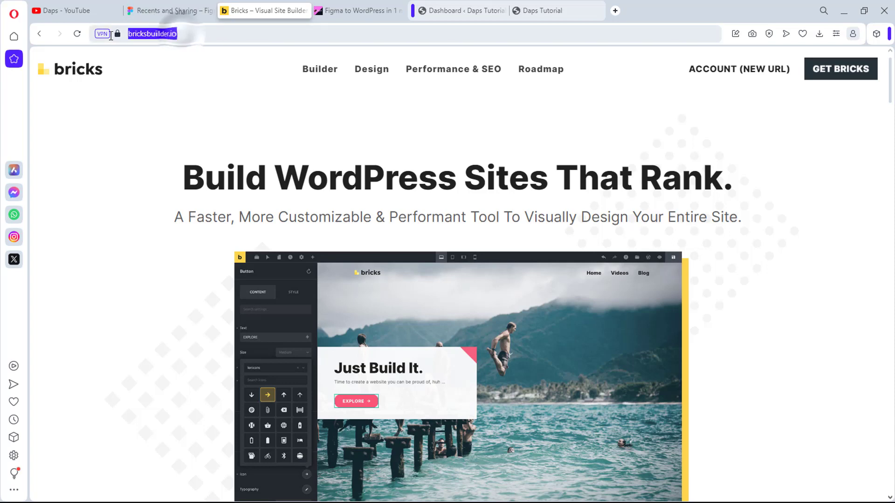
# - Switch to Figma, create a new design file and name it BrickBuilder
pyautogui.click(153, 10)
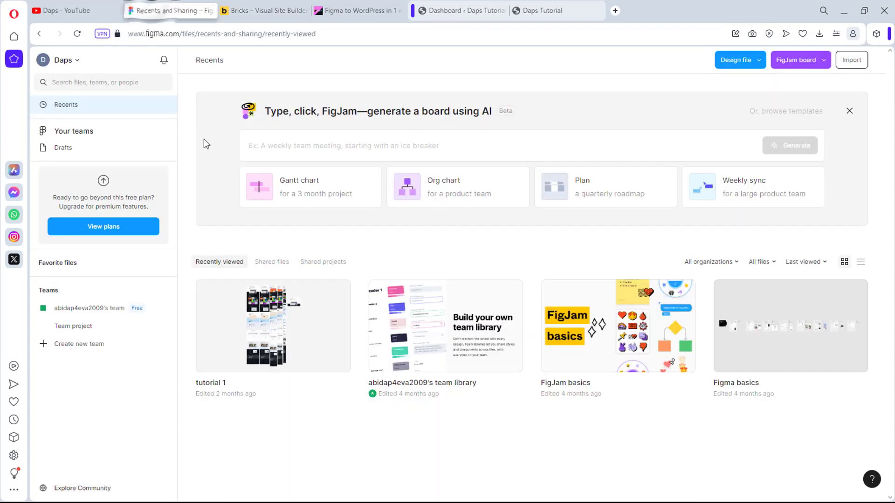
pyautogui.click(740, 66)
pyautogui.click(732, 102)
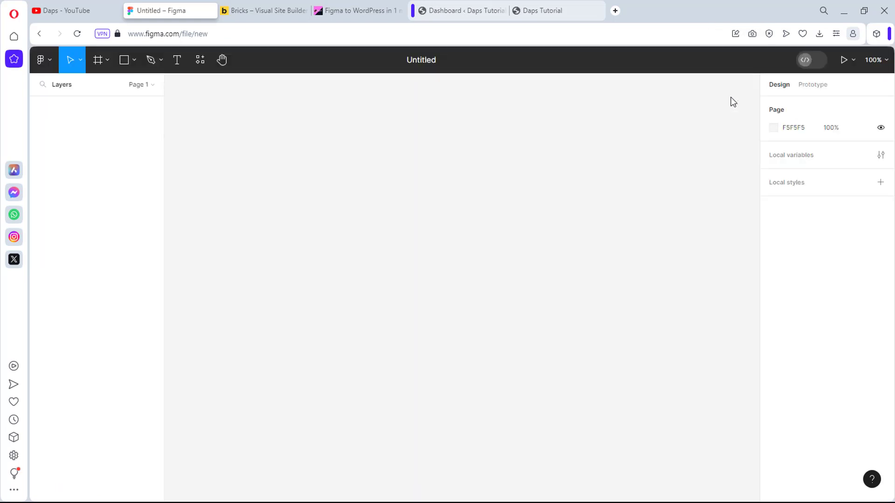
pyautogui.click(420, 58)
pyautogui.write('Brick')
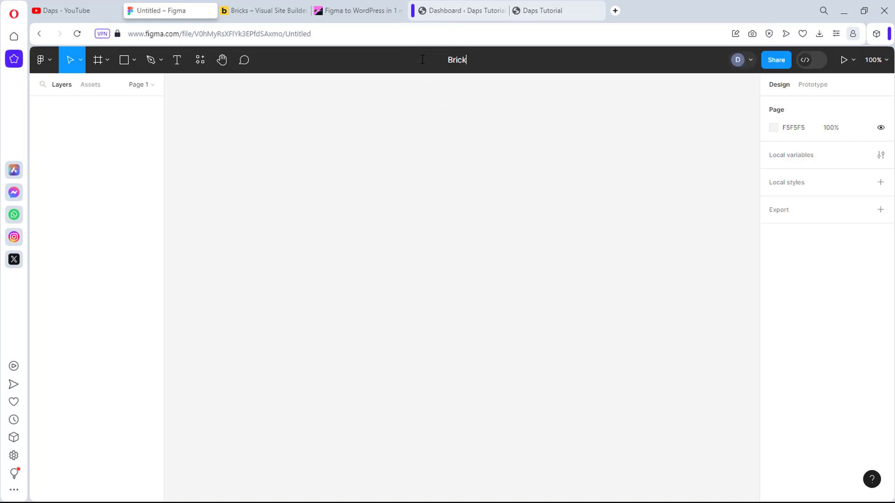
pyautogui.write('Builder')
pyautogui.press('Return')
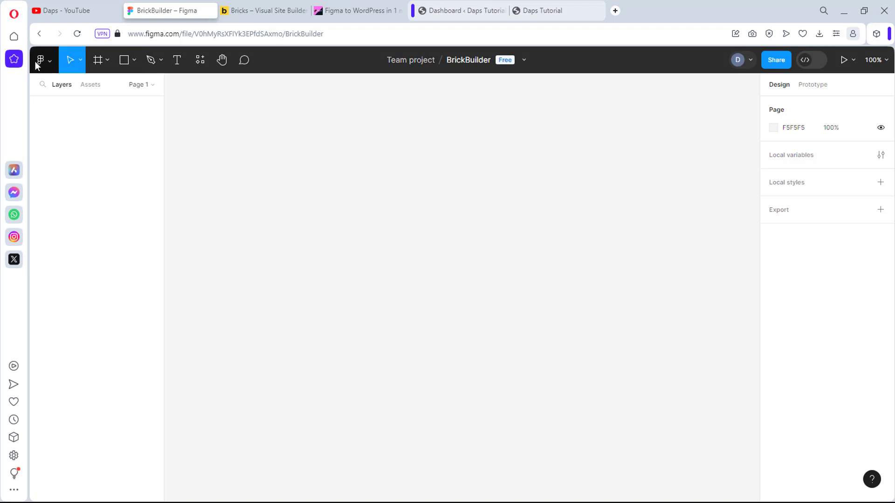
pyautogui.click(54, 59)
pyautogui.moveTo(106, 241)
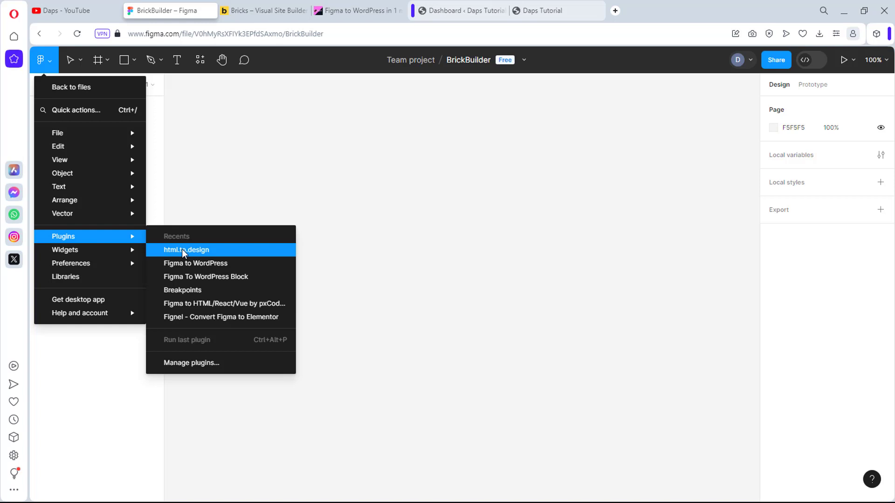
pyautogui.click(200, 366)
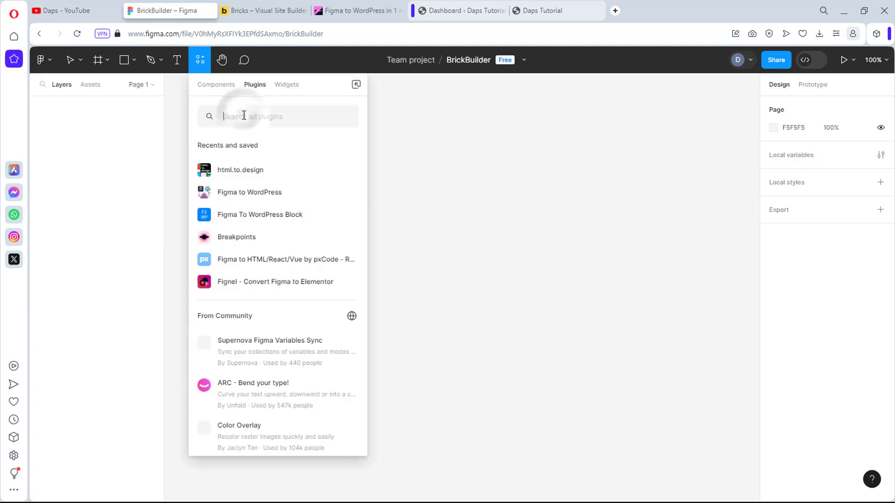
pyautogui.click(232, 171)
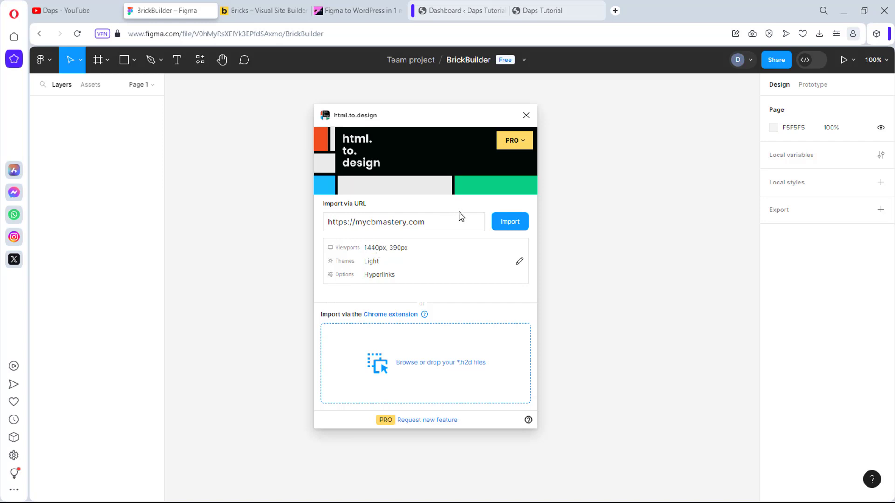
pyautogui.click(439, 217)
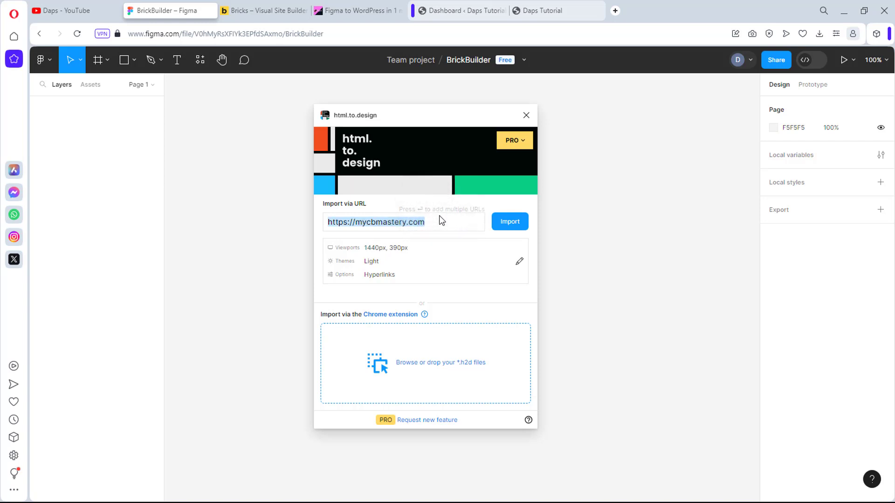
pyautogui.hotkey('ctrl', 'v')
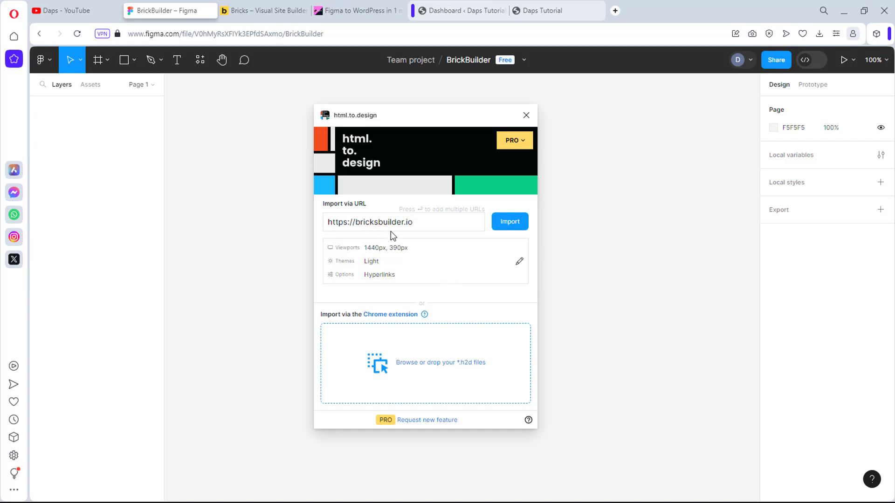
# - Configure the import settings to exclude the 390 px viewport and enable AutoLayout
pyautogui.click(520, 262)
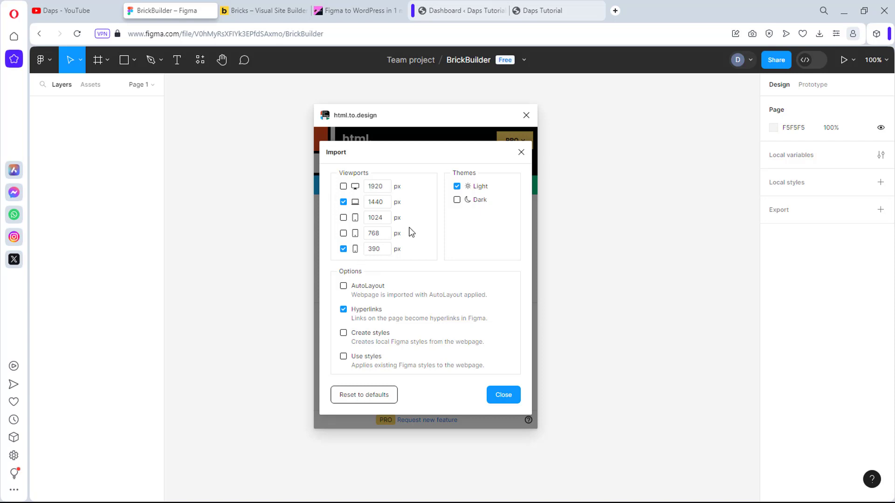
pyautogui.click(343, 249)
pyautogui.click(344, 286)
pyautogui.click(506, 396)
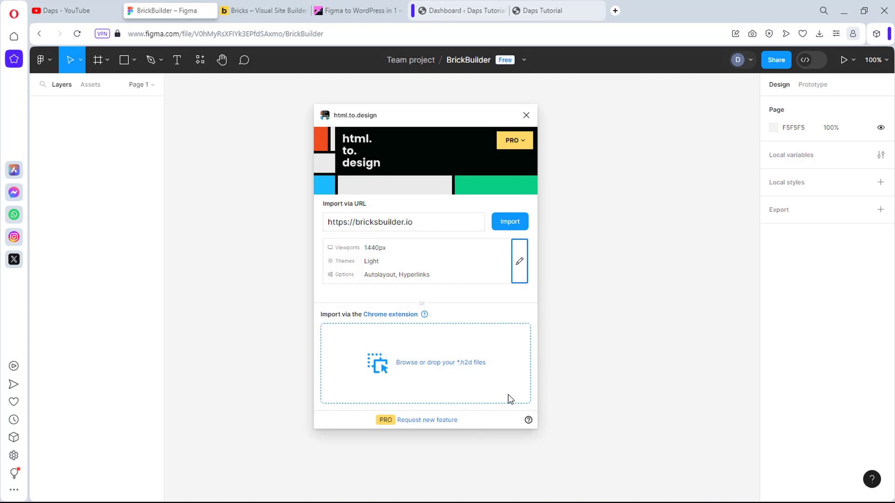
pyautogui.click(519, 261)
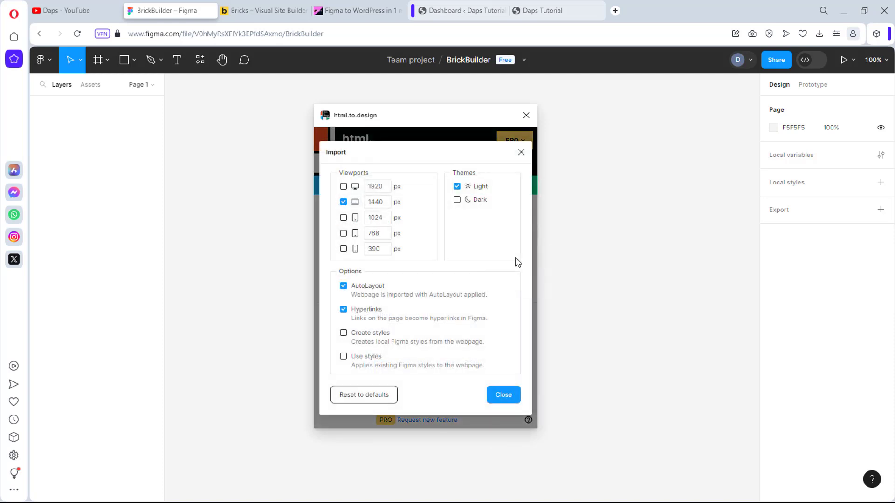
pyautogui.click(380, 186)
pyautogui.click(521, 155)
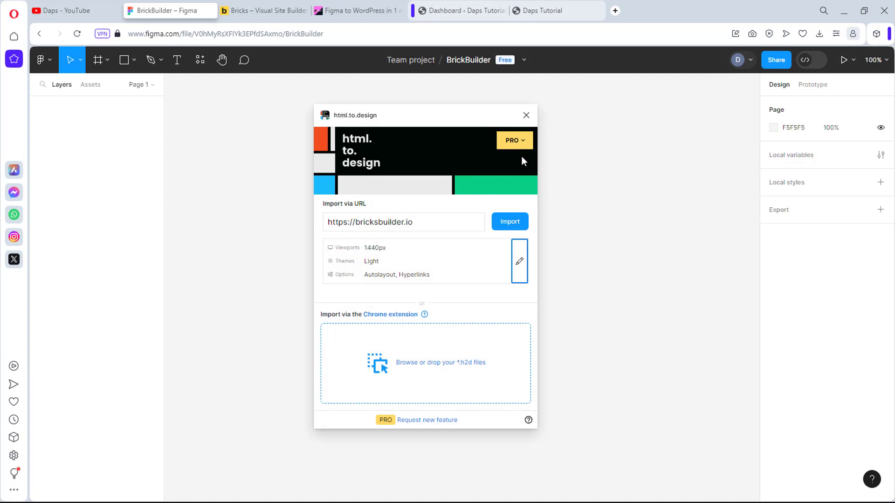
# - Import the bricksbuilder.io page, dismiss the font issues notice and close the html.to.design plugin
pyautogui.click(518, 226)
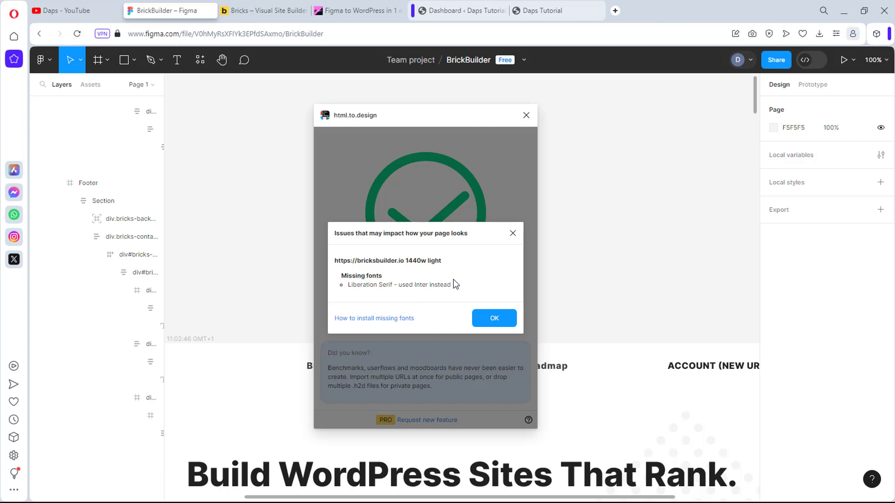
pyautogui.click(513, 232)
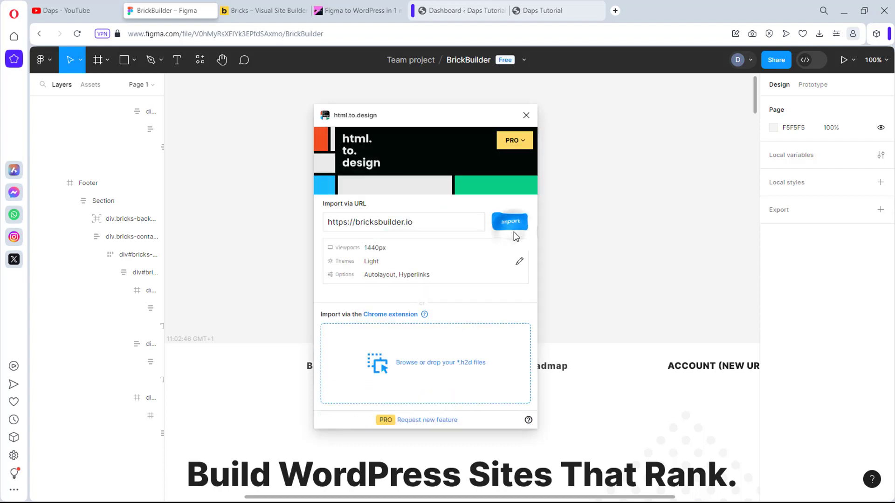
pyautogui.click(527, 114)
# - Examine the imported Bricks homepage on the canvas, both at full size and as a whole-page overview
pyautogui.scroll(-5, 635, 176)
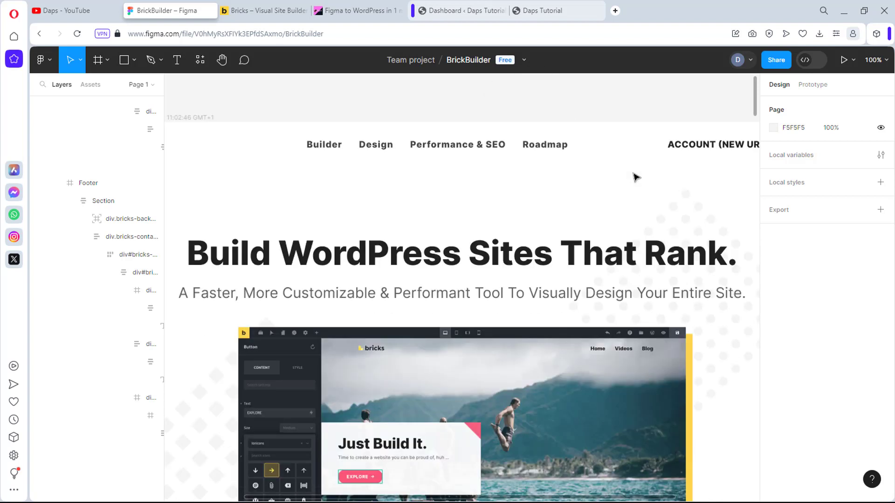
pyautogui.scroll(-3, 635, 177)
pyautogui.scroll(-9, 634, 175)
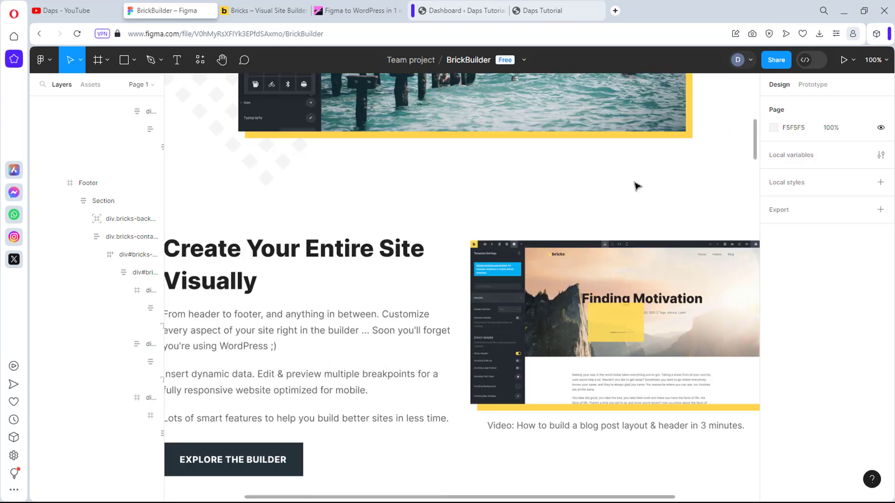
pyautogui.click(876, 61)
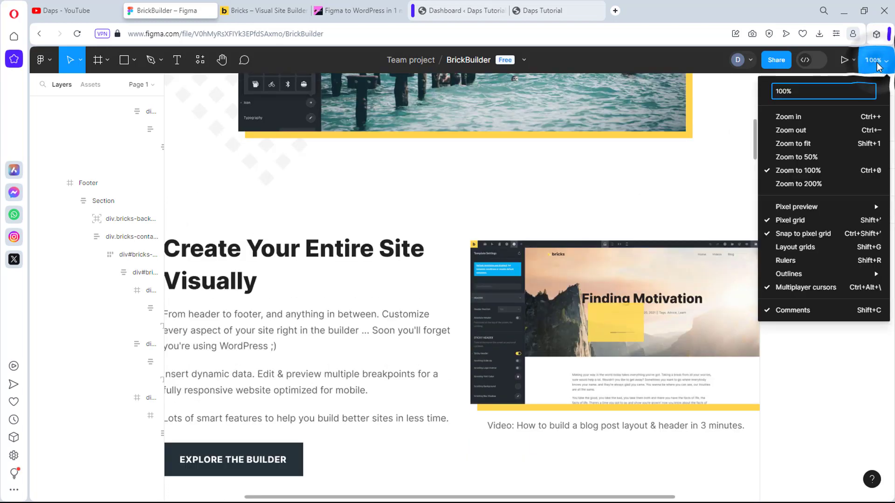
pyautogui.click(800, 145)
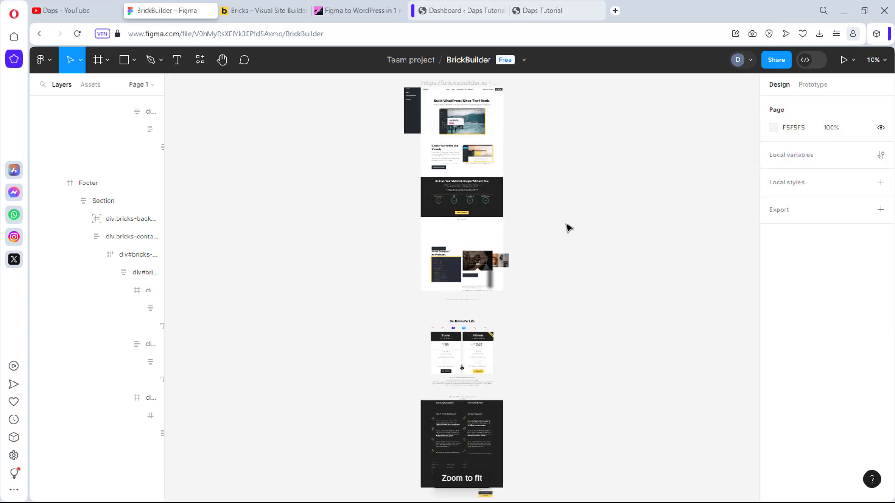
pyautogui.scroll(1, 557, 228)
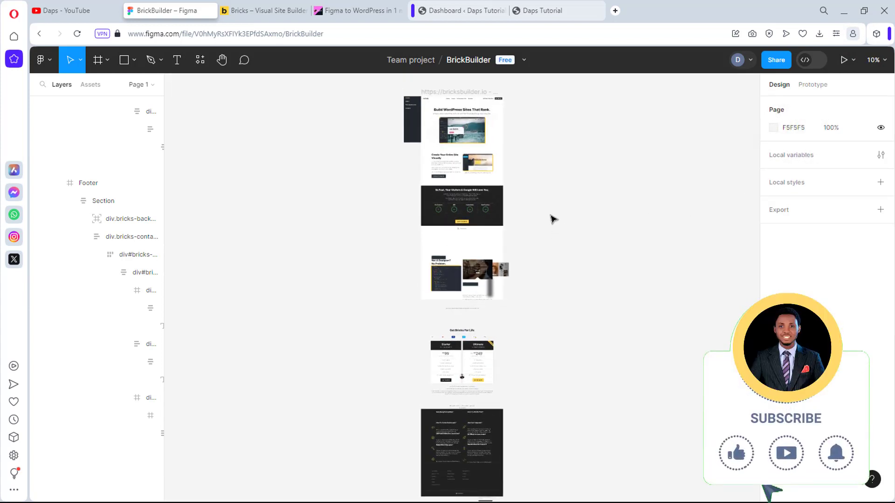
pyautogui.scroll(-3, 554, 218)
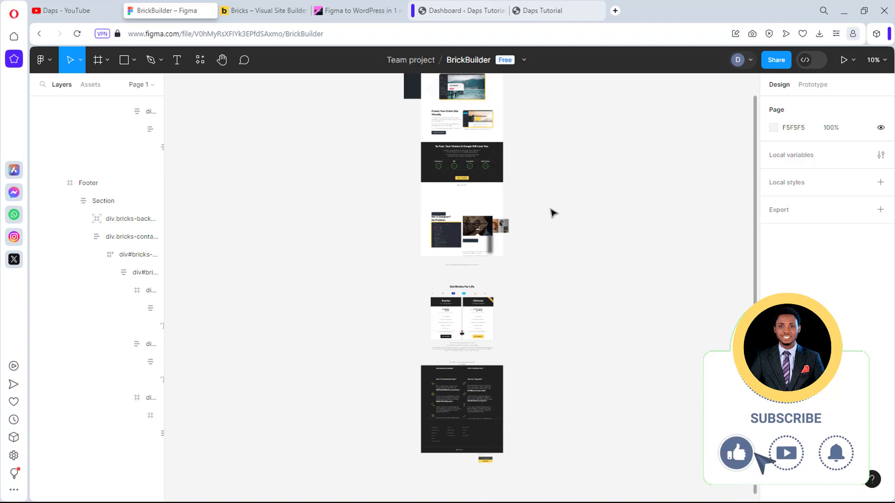
pyautogui.scroll(10, 554, 213)
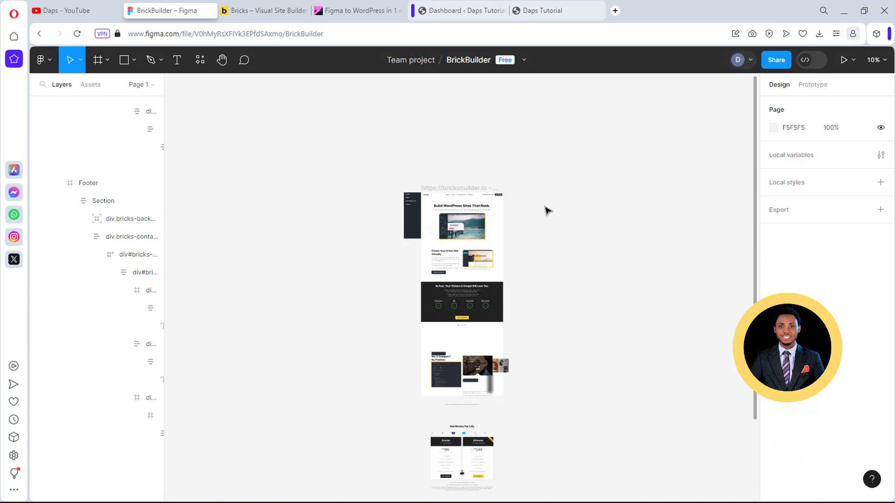
# - Show the file's page list and rename Page 1 as Home
pyautogui.click(144, 85)
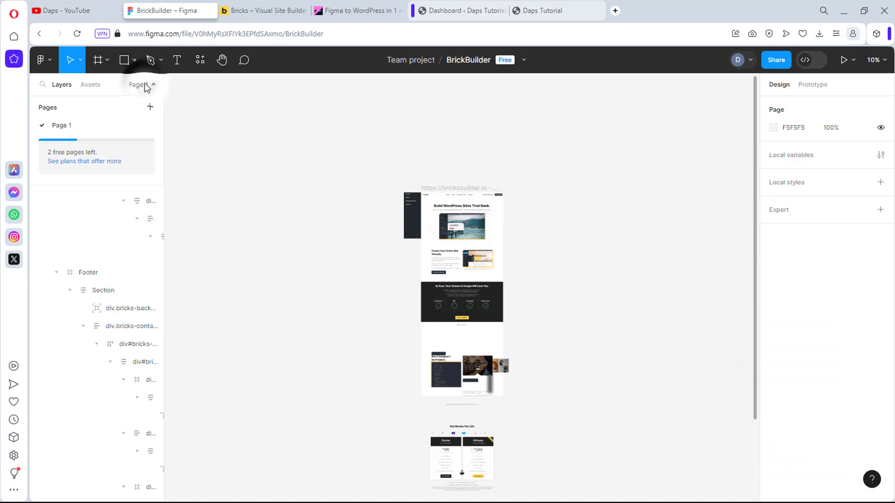
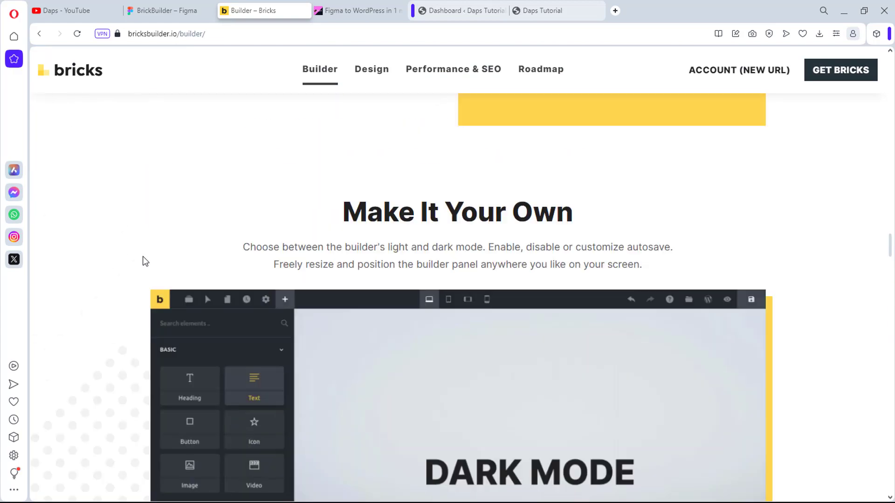
# - Copy the web address of the Bricks Builder page, bricksbuilder.io/builder/
pyautogui.scroll(10, 143, 258)
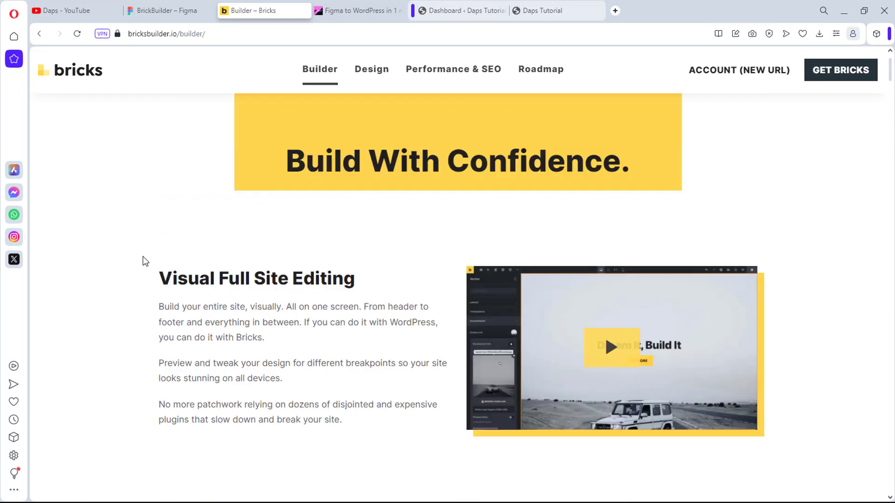
pyautogui.click(211, 34)
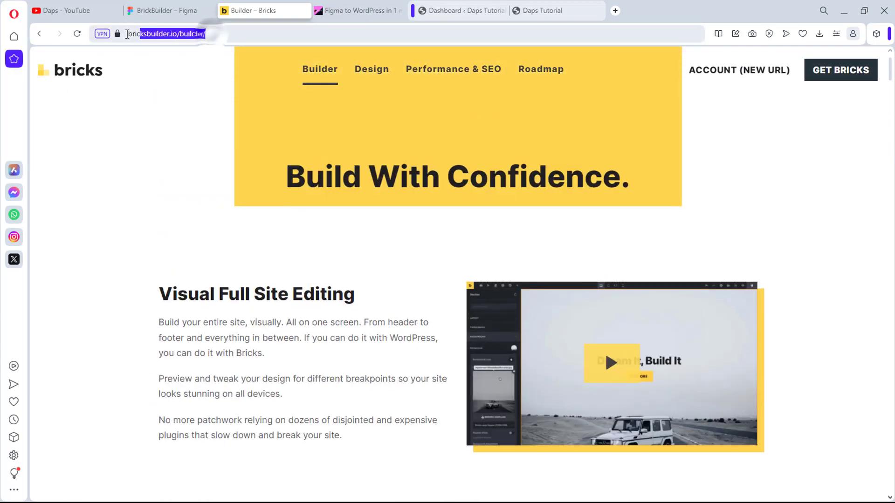
pyautogui.rightClick(158, 30)
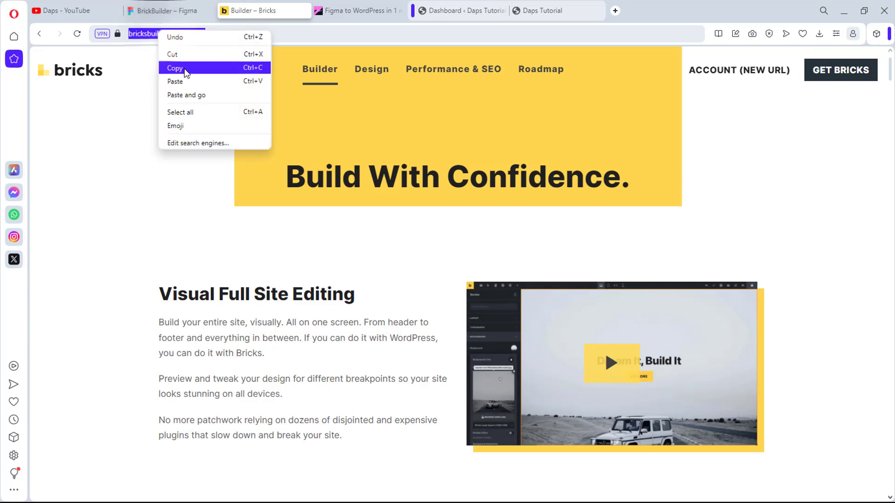
pyautogui.click(175, 67)
# - Switch to the BrickBuilder Figma file and add a new page named Builder
pyautogui.click(180, 14)
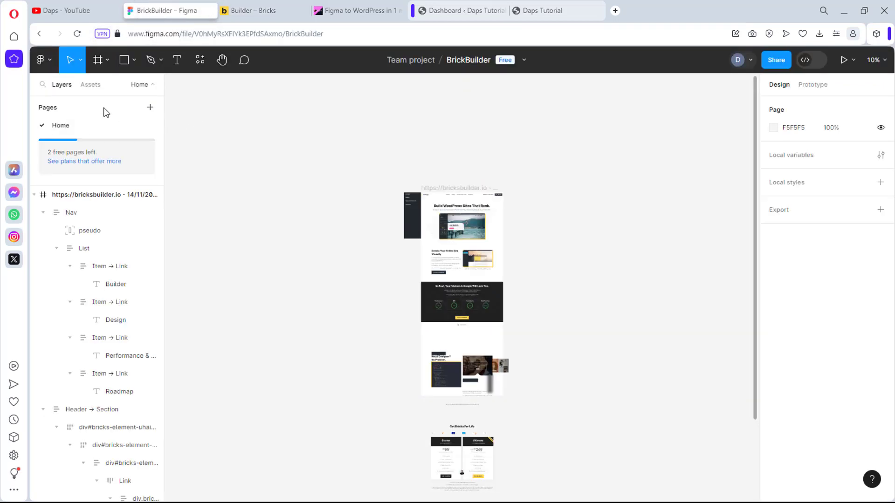
pyautogui.click(151, 108)
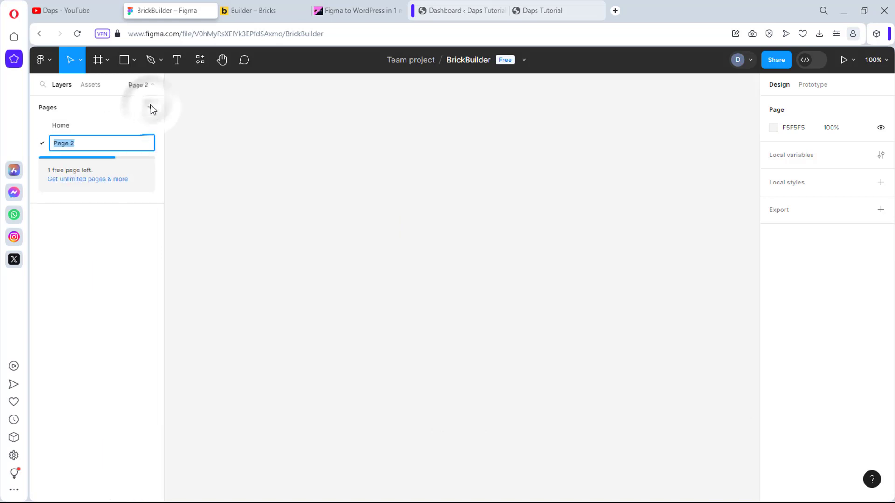
pyautogui.write('Br')
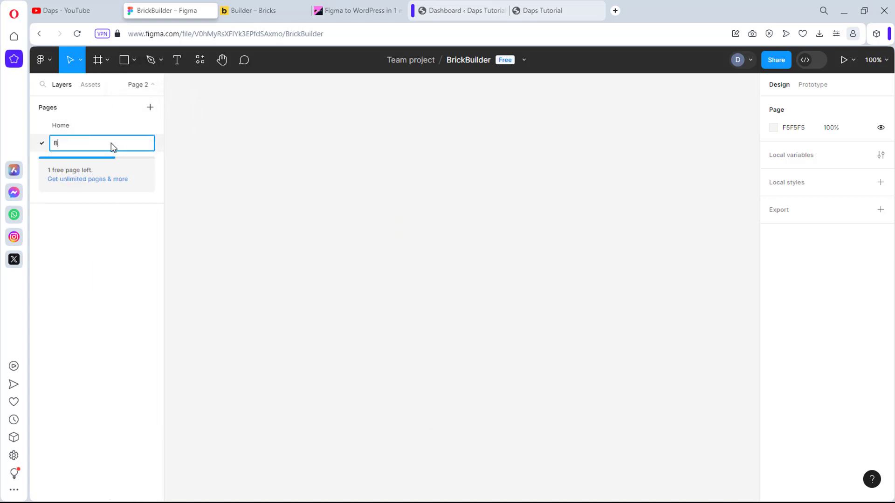
pyautogui.press('BackSpace')
pyautogui.write('uilder')
pyautogui.press('Return')
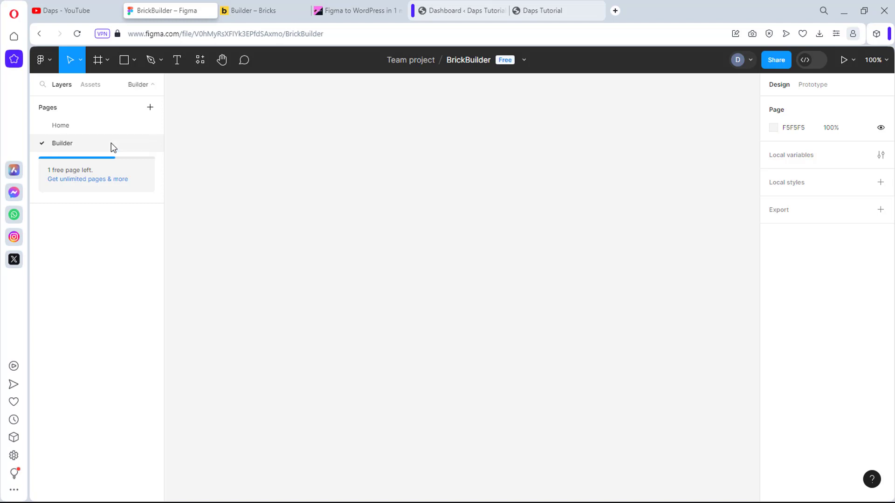
pyautogui.click(49, 60)
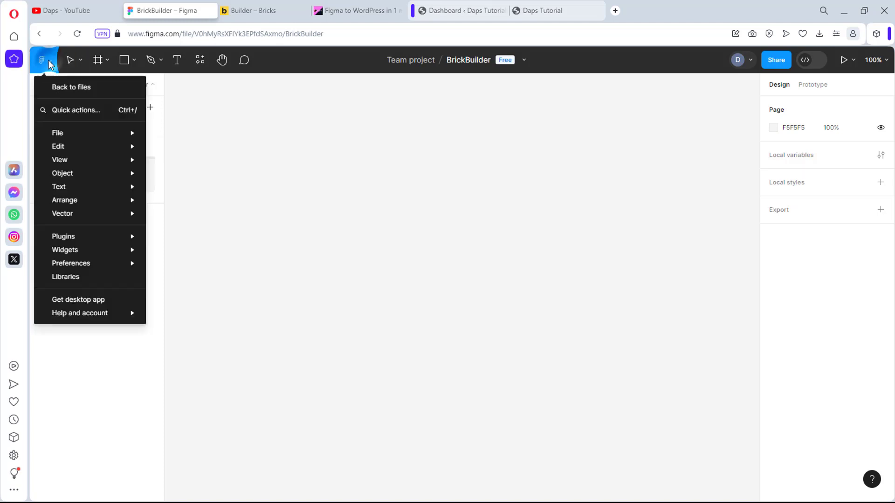
pyautogui.moveTo(105, 237)
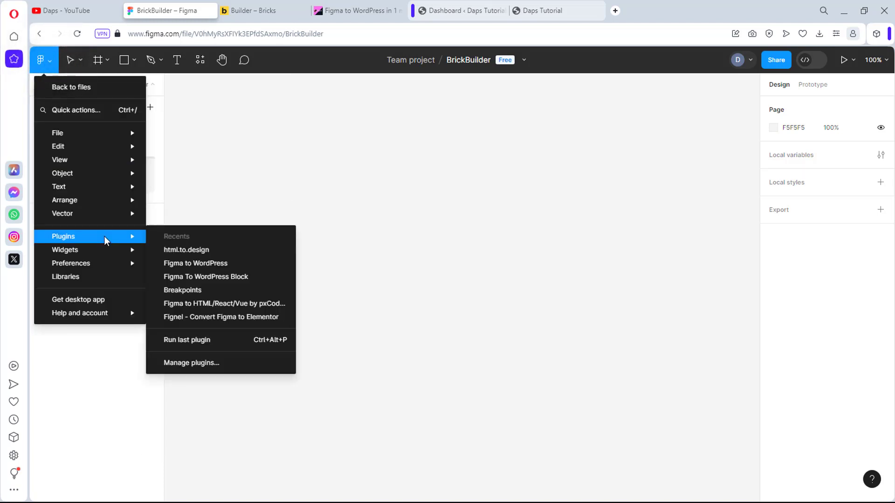
pyautogui.click(178, 250)
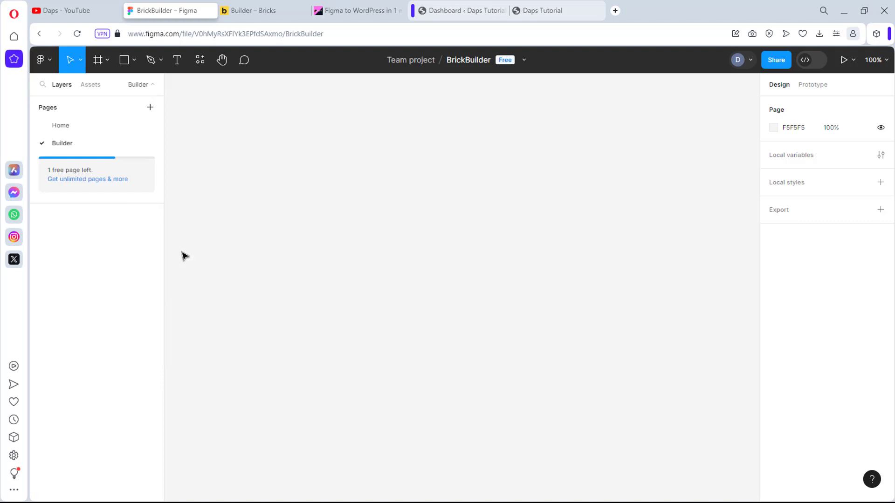
pyautogui.tripleClick(420, 223)
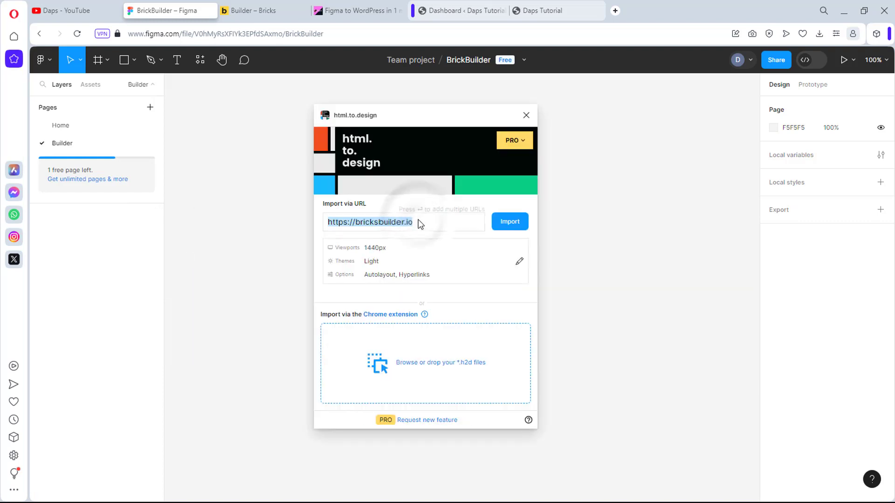
pyautogui.write('https://bricksbuilder.io/builder/')
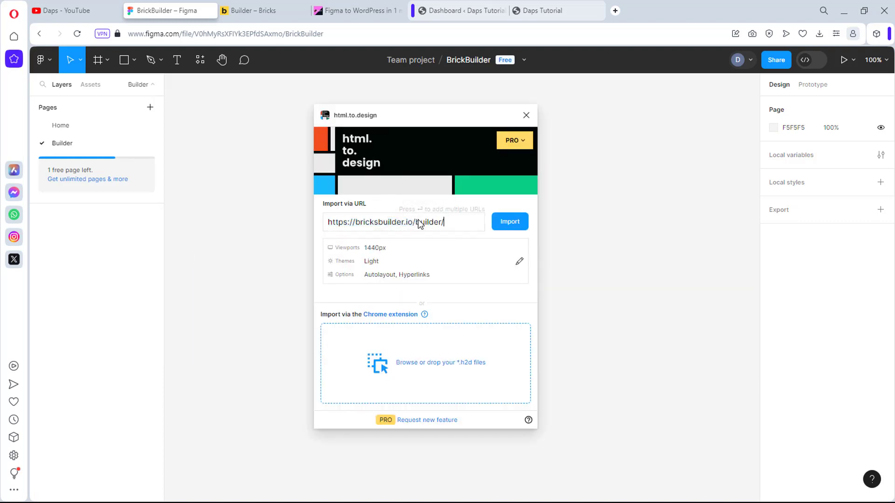
pyautogui.click(511, 223)
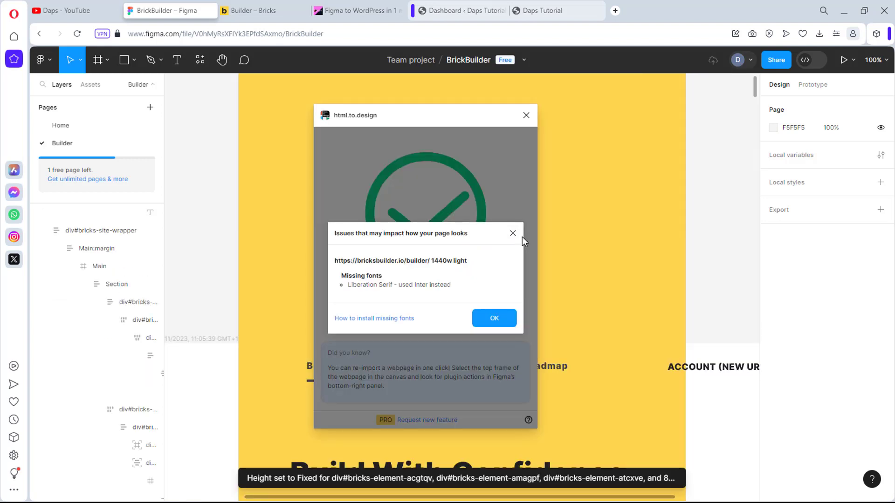
pyautogui.click(500, 318)
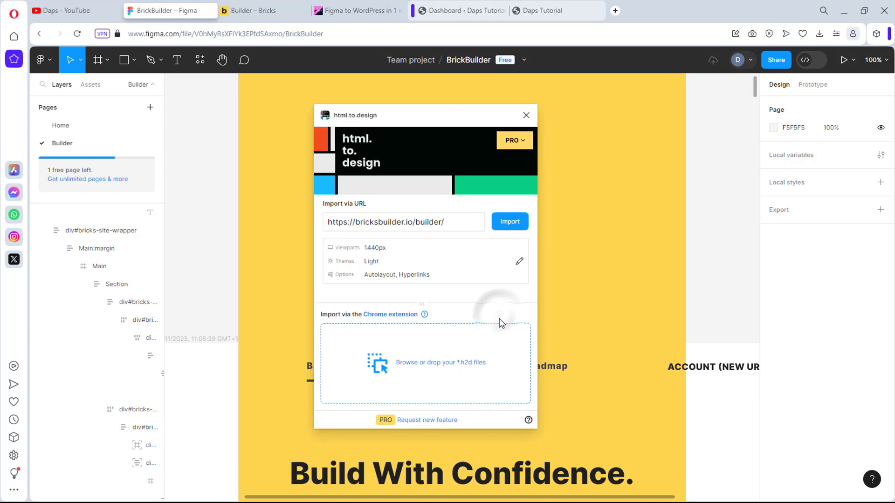
pyautogui.click(526, 116)
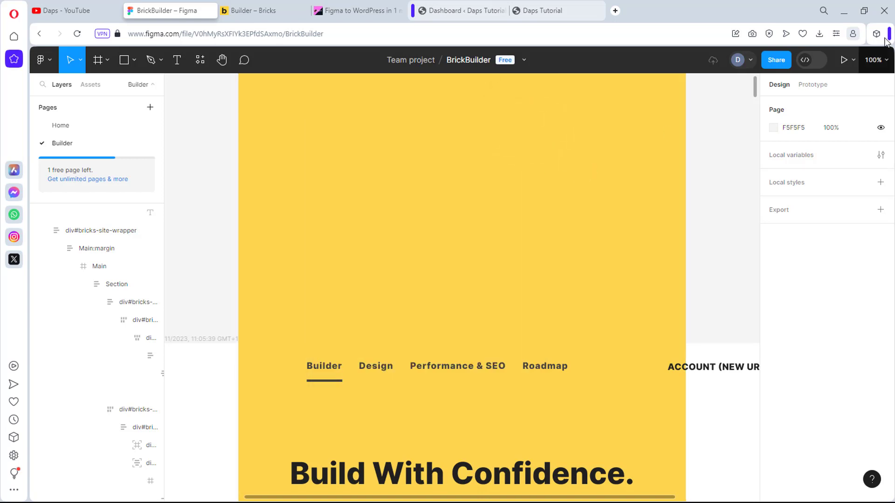
# - Examine the imported Builder page as a whole-page overview and up close, from its middle sections back up to the header
pyautogui.click(875, 60)
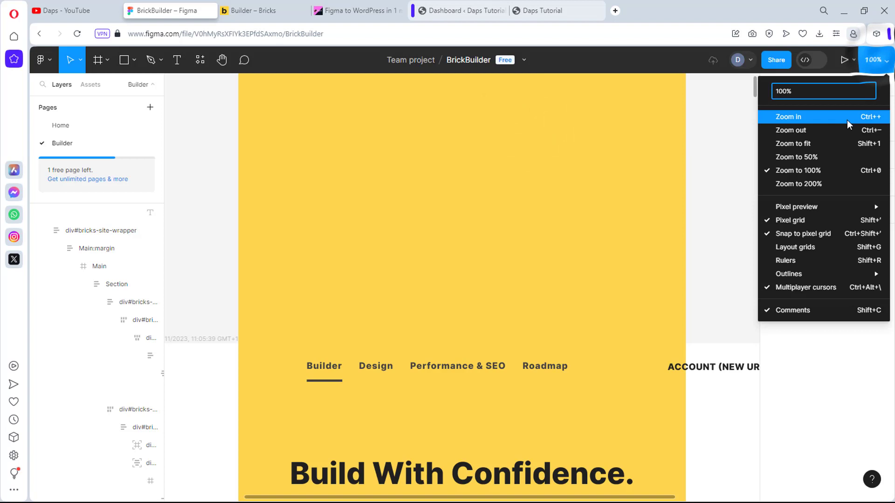
pyautogui.click(809, 146)
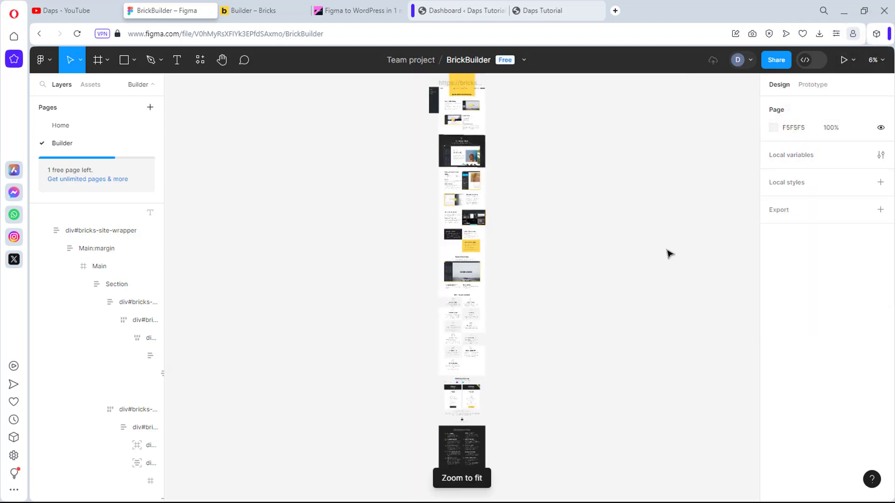
pyautogui.scroll(1, 644, 263)
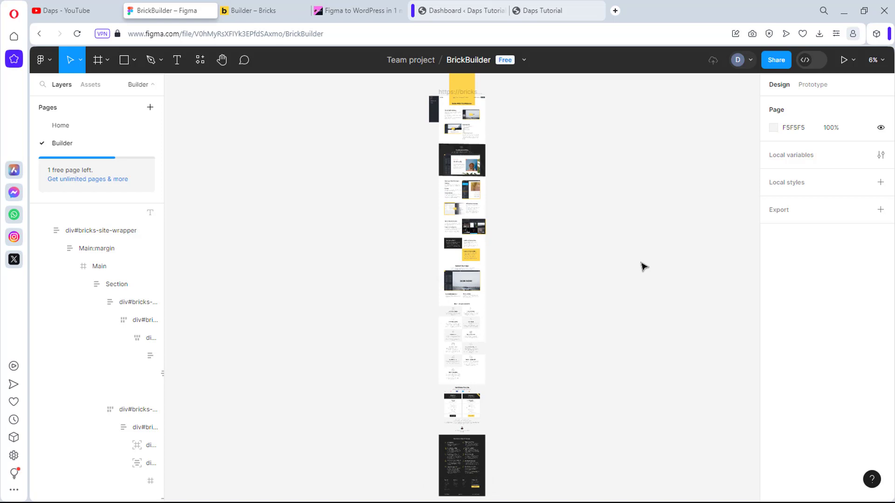
pyautogui.press('+')
pyautogui.press('+')
pyautogui.press('+')
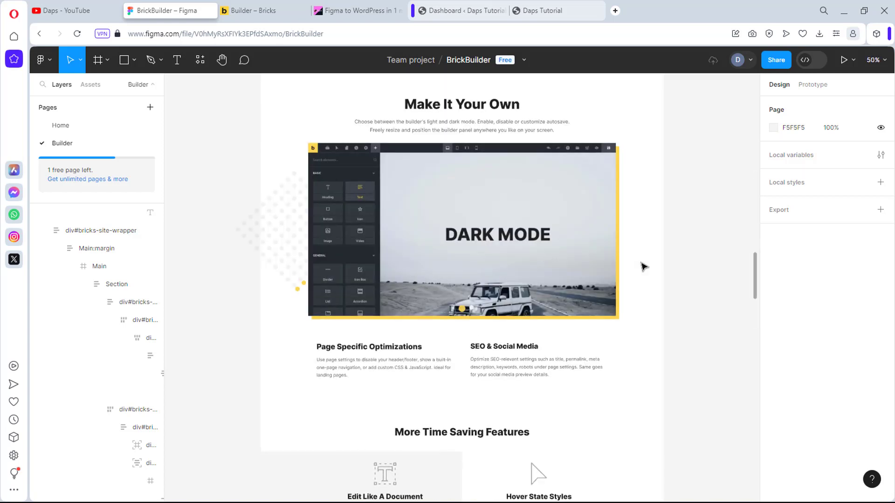
pyautogui.press('+')
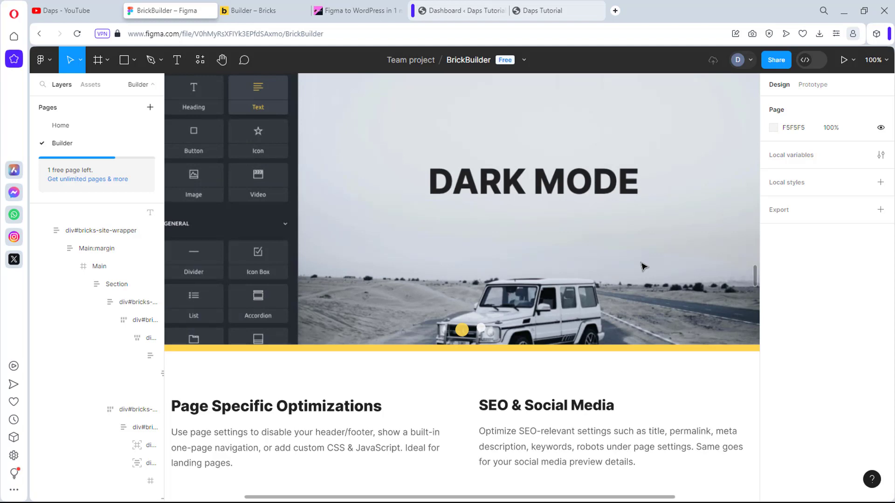
pyautogui.press('-')
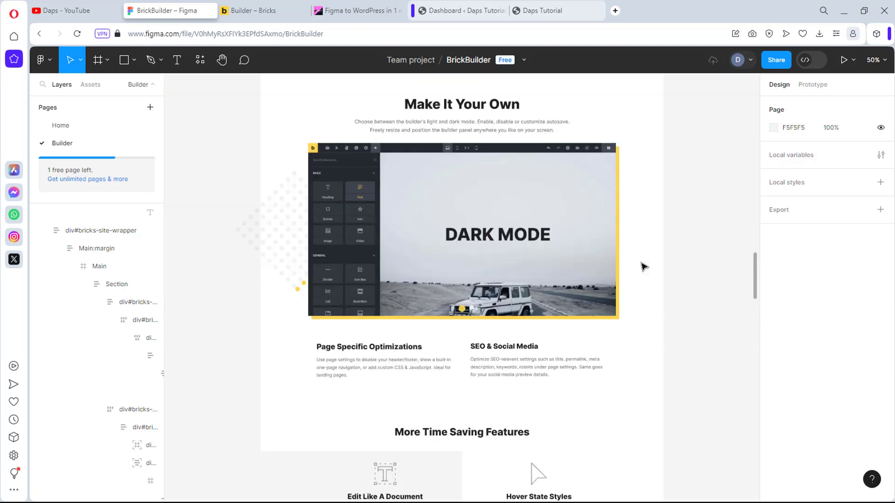
pyautogui.scroll(12, 644, 267)
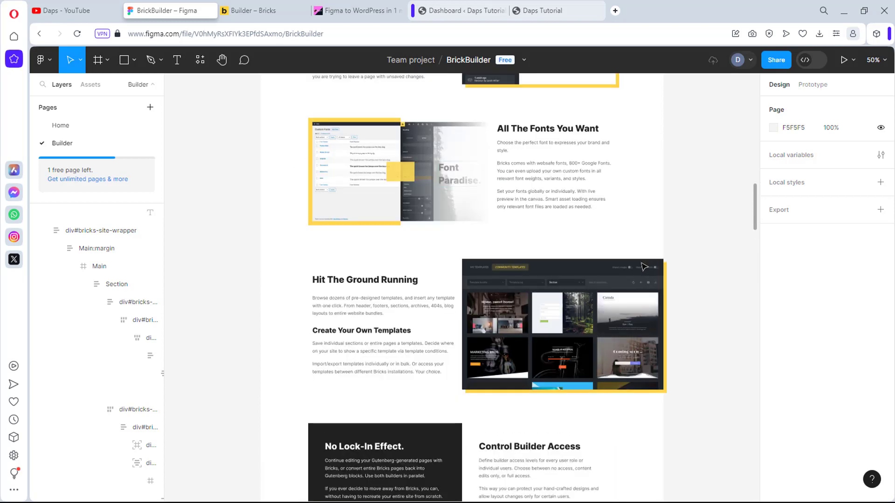
pyautogui.scroll(15, 644, 266)
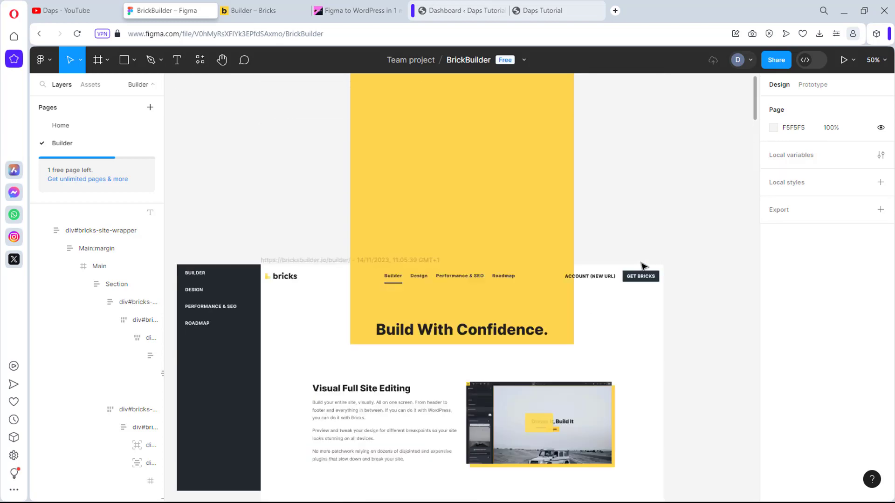
pyautogui.scroll(2, 644, 267)
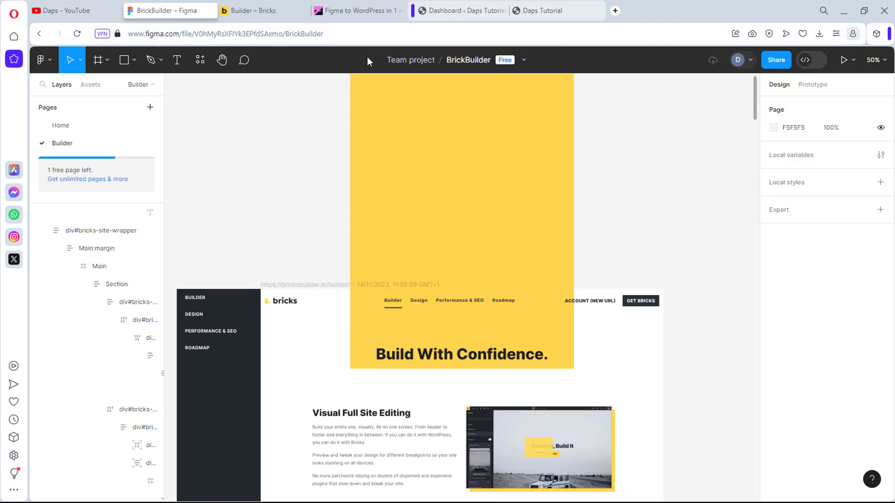
# - Shorten the yellow frame behind the "Build With Confidence." heading from its upper edge to about 800 × 284, then deselect it
pyautogui.click(477, 196)
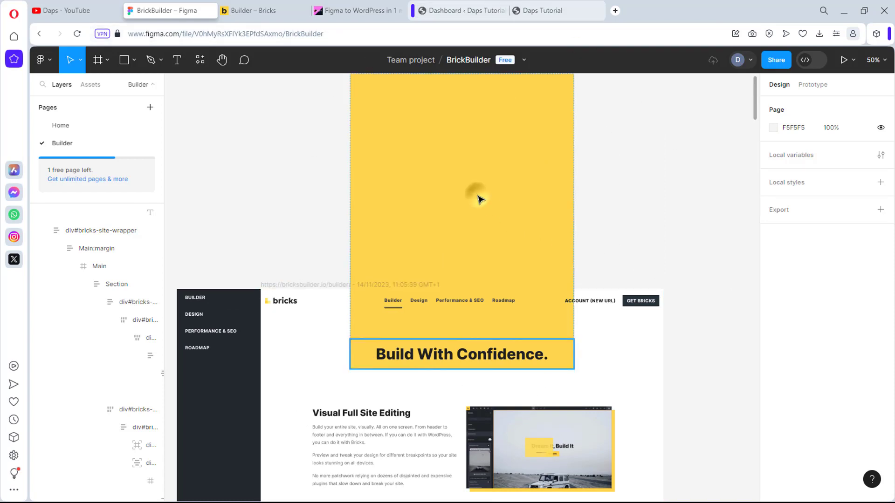
pyautogui.scroll(2, 498, 203)
pyautogui.moveTo(574, 99); pyautogui.dragTo(575, 310)
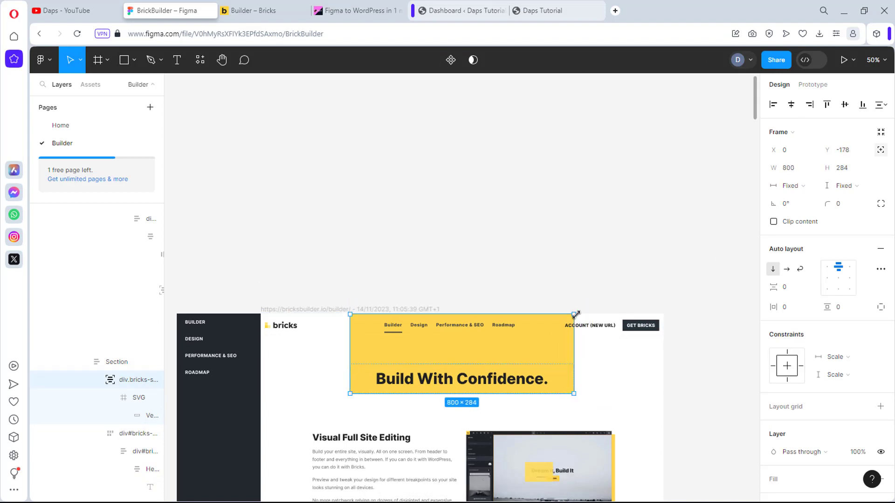
pyautogui.click(713, 230)
# - Review the imported designs on the Home and Builder pages, including the Builder page's Dynamic Data and Truly Responsive Editing sections
pyautogui.scroll(-4, 735, 260)
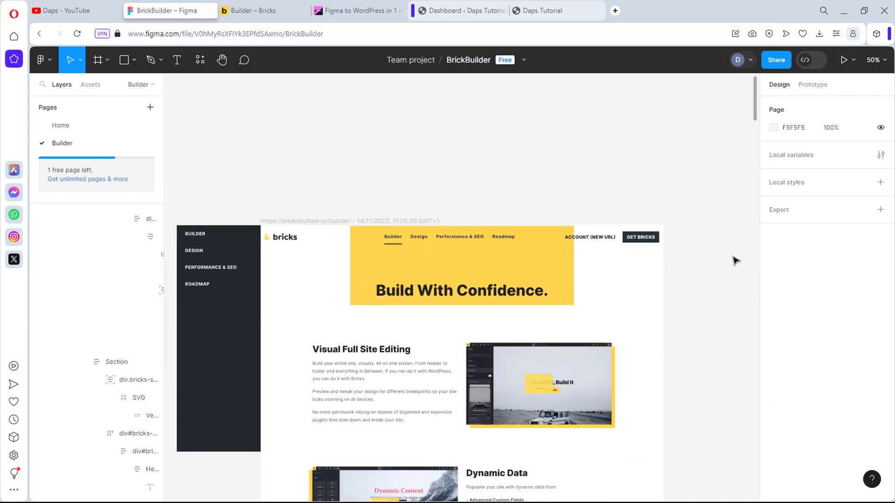
pyautogui.scroll(-2, 736, 260)
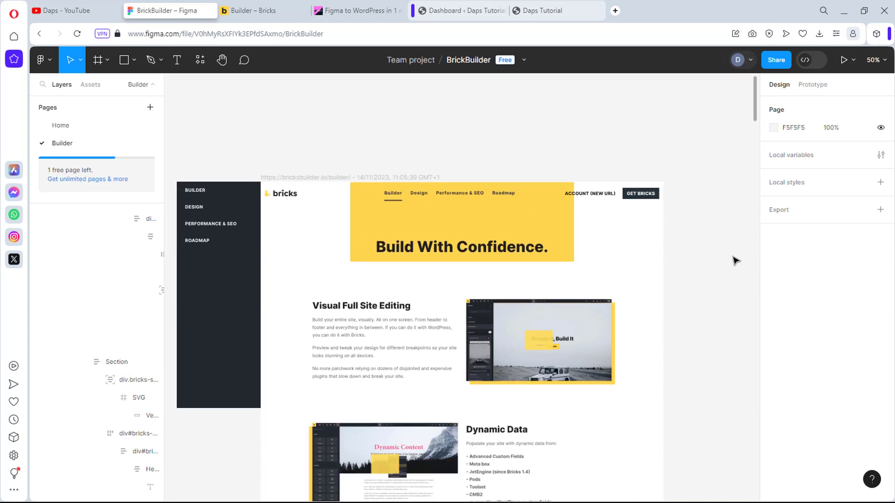
pyautogui.press('pageup')
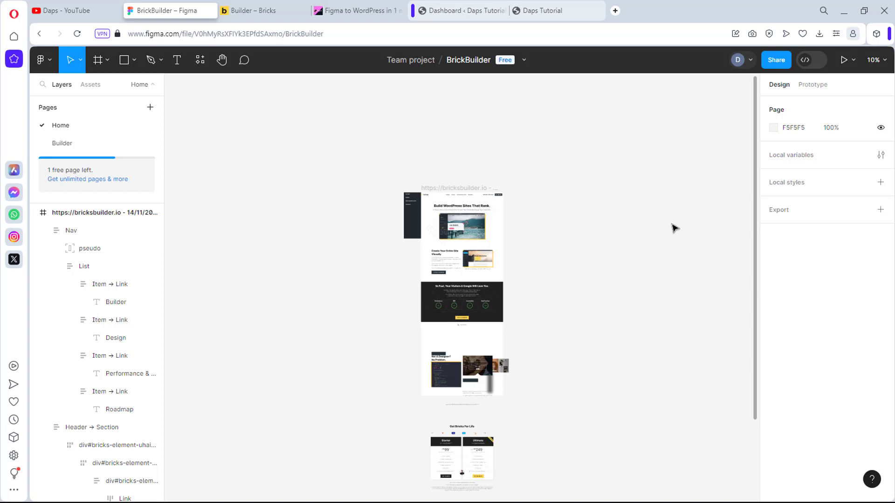
pyautogui.click(63, 138)
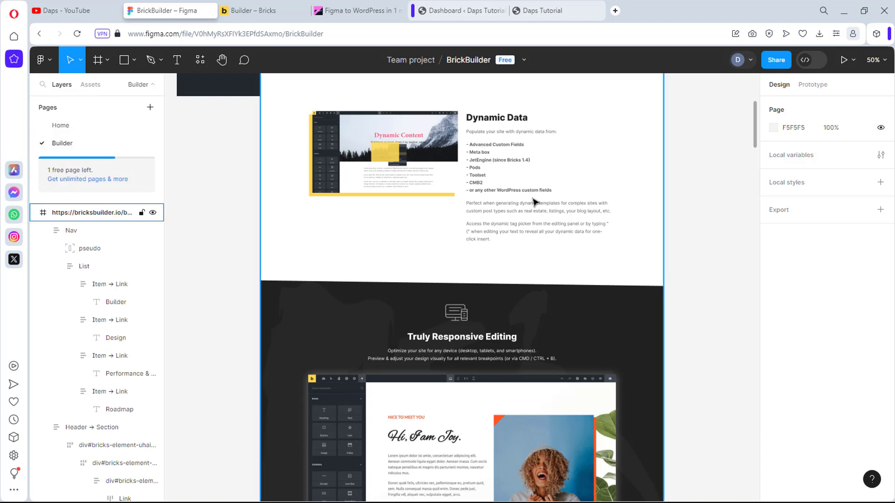
pyautogui.click(531, 199)
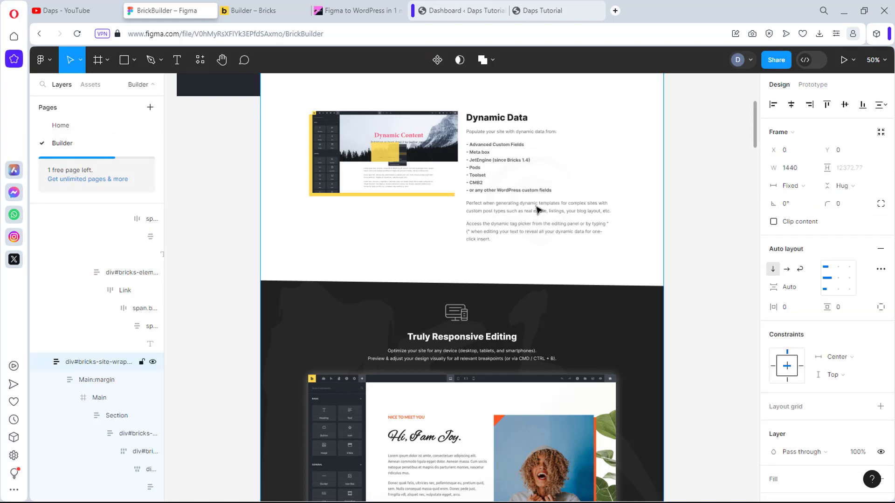
pyautogui.scroll(-2, 507, 319)
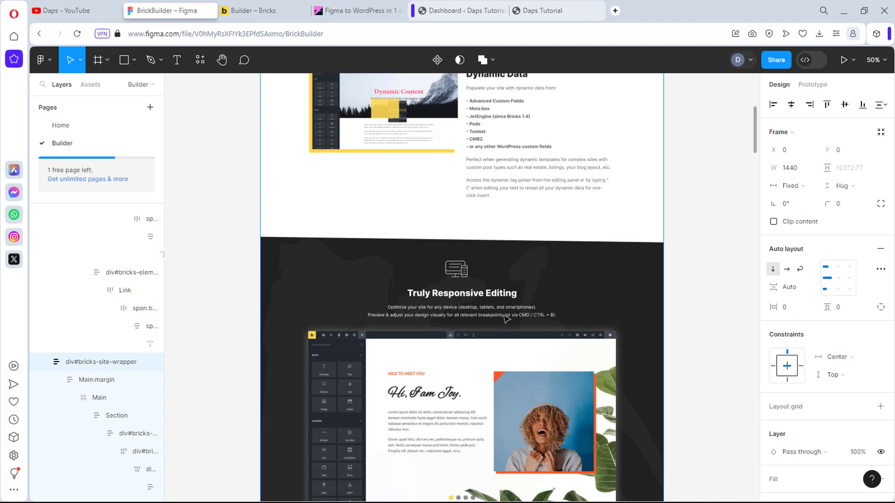
# - Switch to the Fignel website and read through its homepage down to the Figma To Elementor section
pyautogui.click(352, 10)
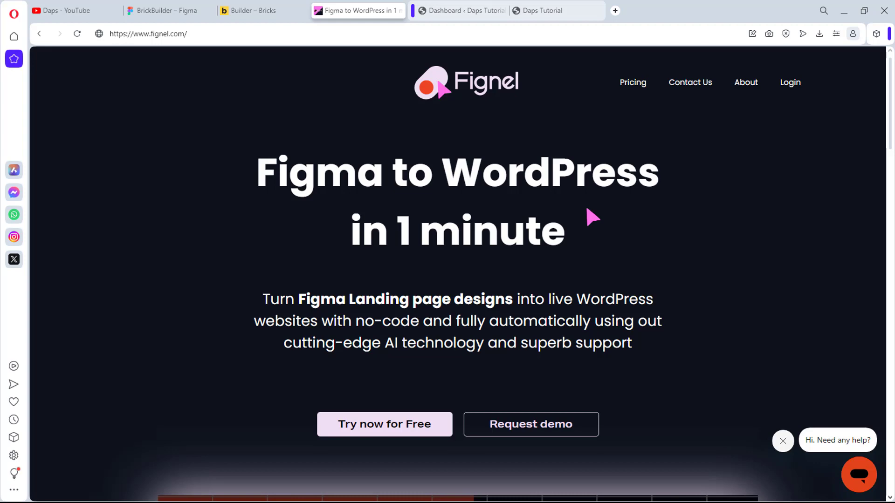
pyautogui.scroll(-4, 586, 209)
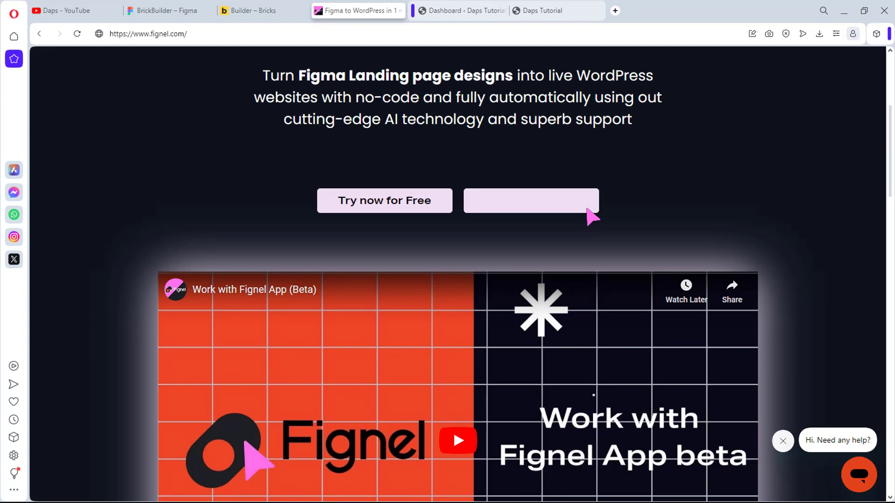
pyautogui.scroll(-3, 592, 217)
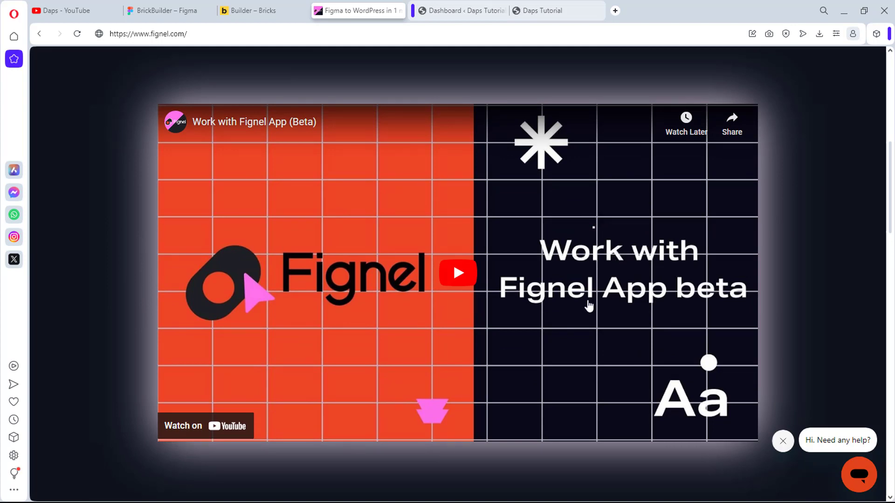
pyautogui.scroll(-1, 698, 294)
pyautogui.scroll(-3, 698, 294)
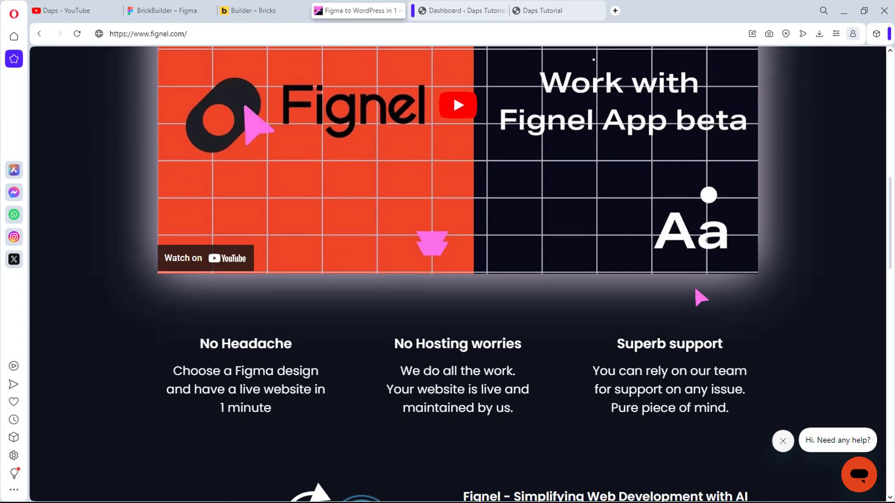
pyautogui.scroll(-6, 695, 289)
pyautogui.scroll(-8, 694, 286)
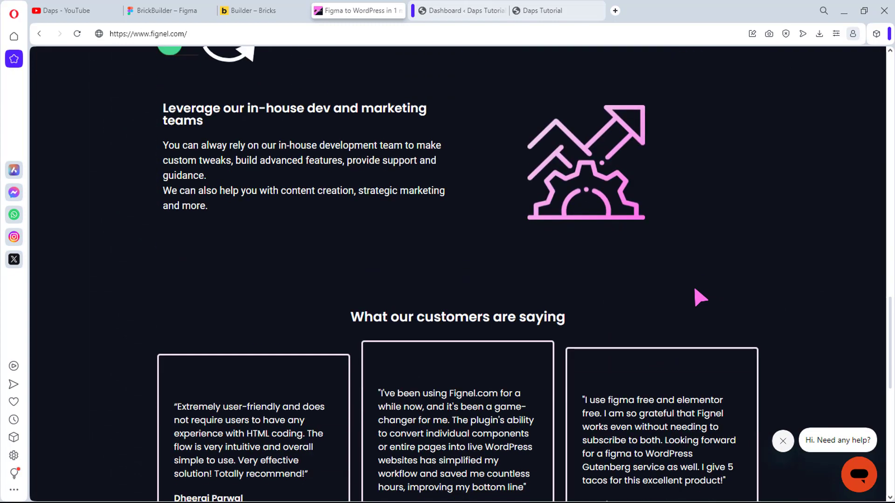
pyautogui.scroll(-4, 694, 289)
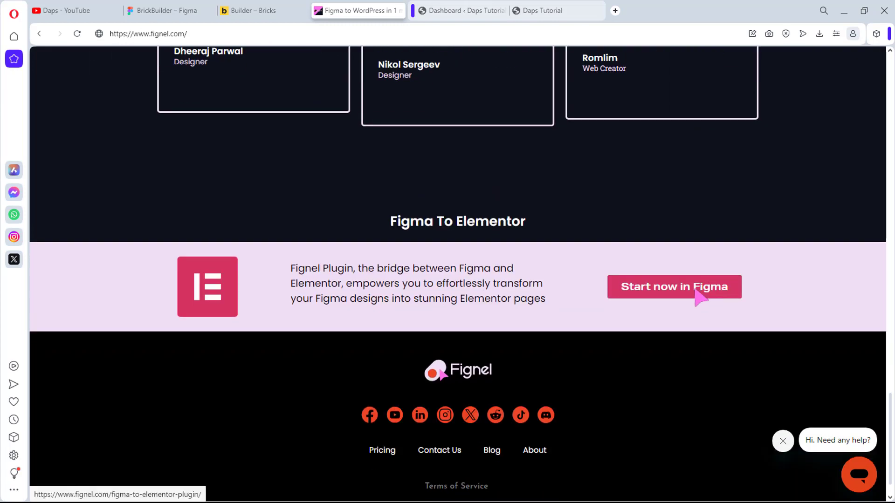
# - Start the free Figma to WordPress trial from the top of the Fignel homepage and skip the wizard's introductory questions
pyautogui.scroll(16, 698, 293)
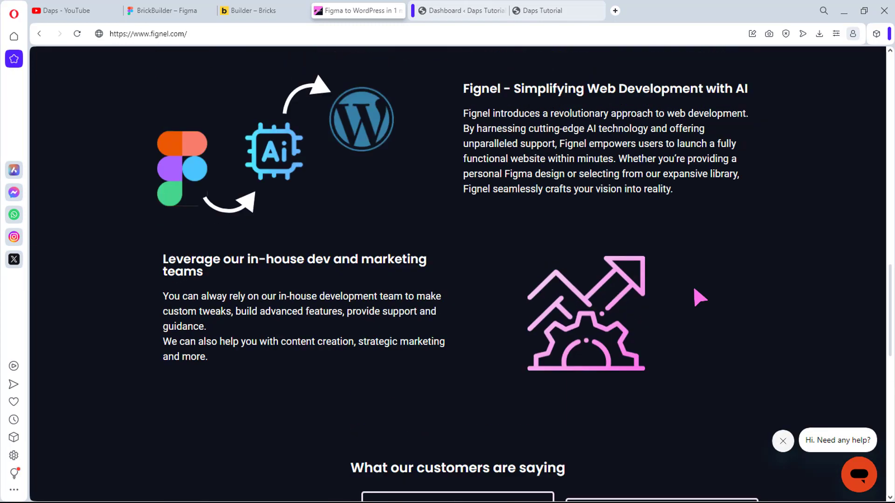
pyautogui.scroll(10, 695, 289)
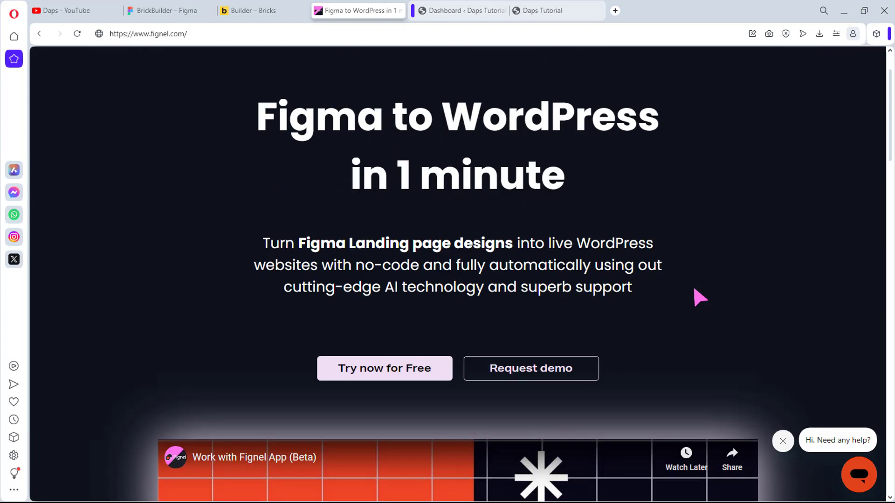
pyautogui.scroll(1, 695, 290)
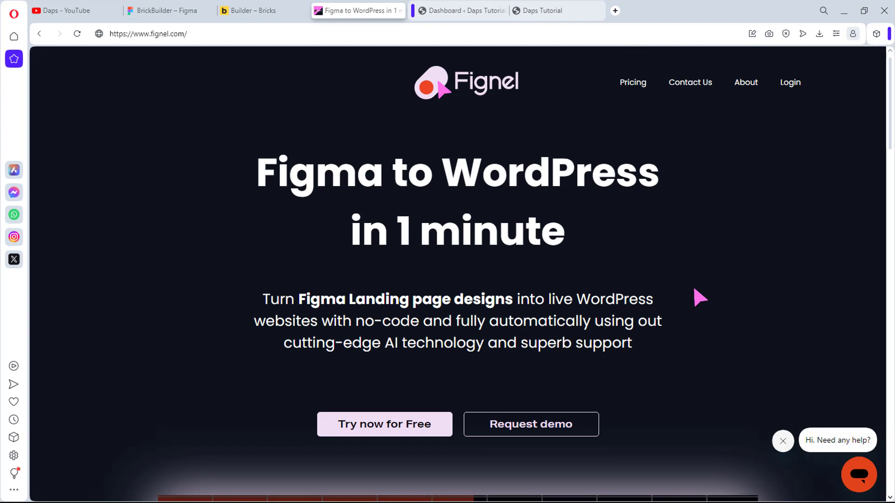
pyautogui.click(386, 426)
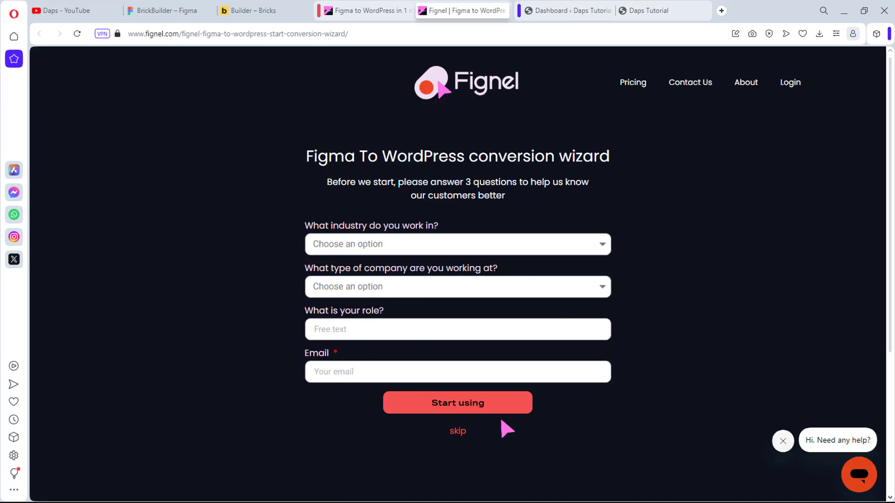
pyautogui.click(460, 432)
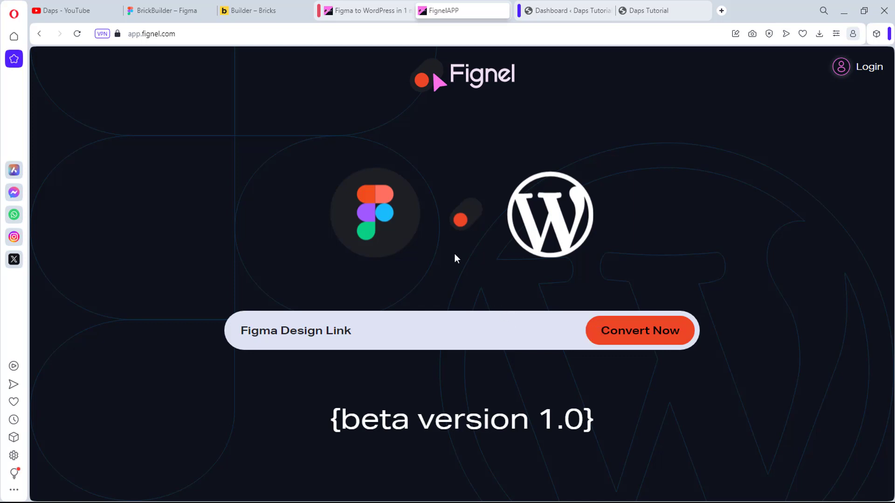
# - Switch to the BrickBuilder file in Figma, set its sharing access to Anyone with the link, and copy the share link
pyautogui.click(180, 10)
pyautogui.scroll(1, 709, 320)
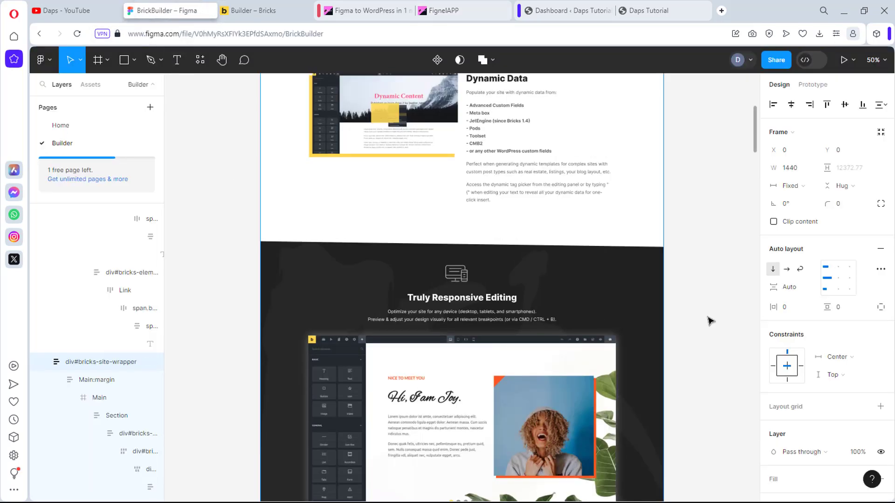
pyautogui.click(783, 60)
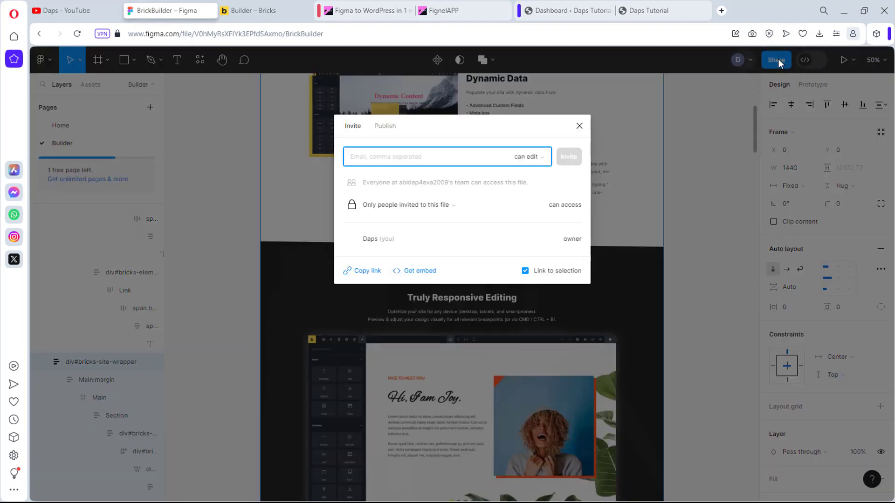
pyautogui.click(383, 206)
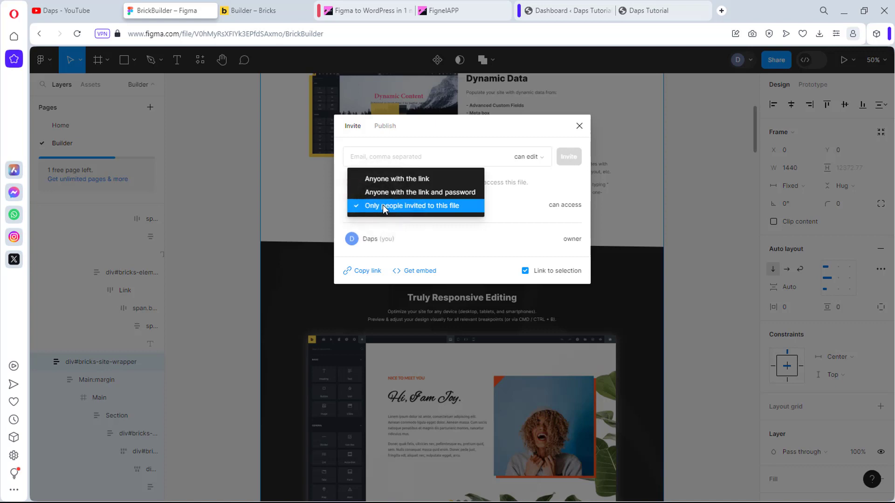
pyautogui.click(380, 179)
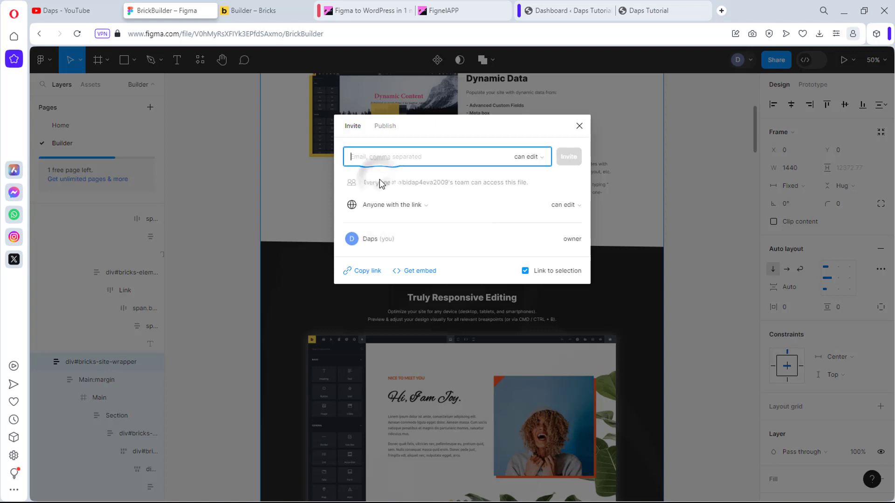
pyautogui.click(366, 271)
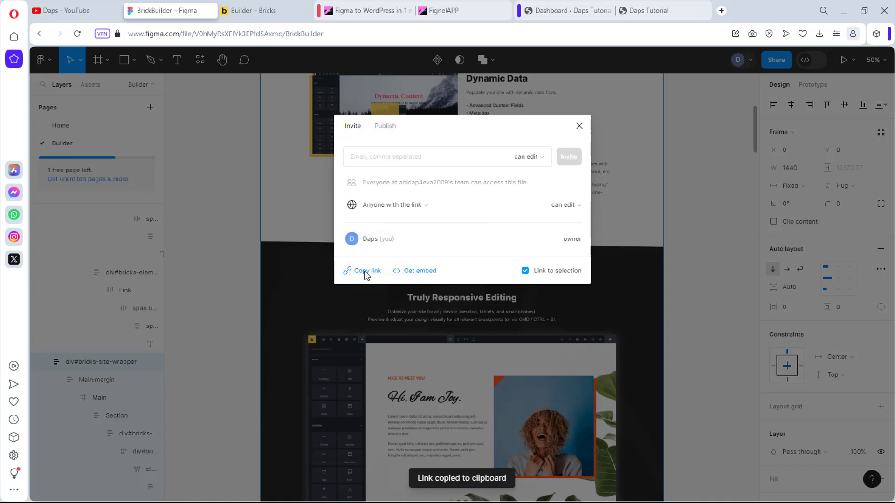
# - Return to the Fignel app, submit the copied Figma design link for conversion, and log into the account with its e-mail
pyautogui.click(473, 9)
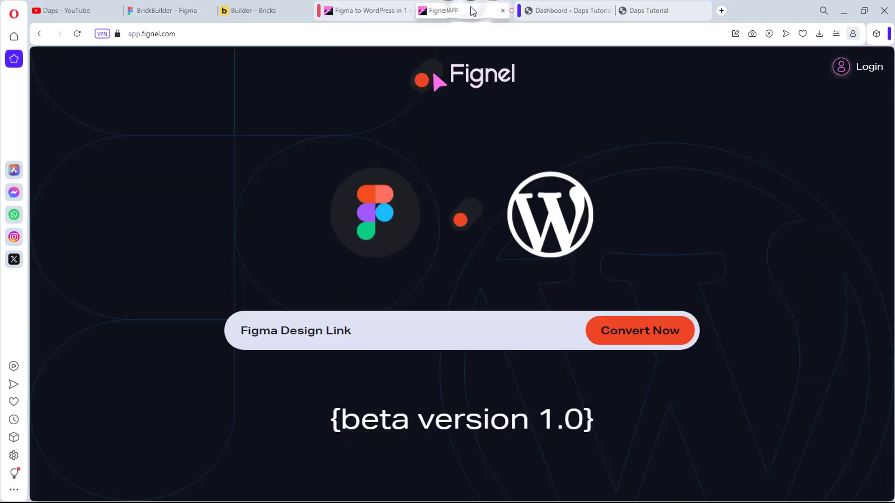
pyautogui.click(346, 323)
pyautogui.hotkey('ctrl', 'v')
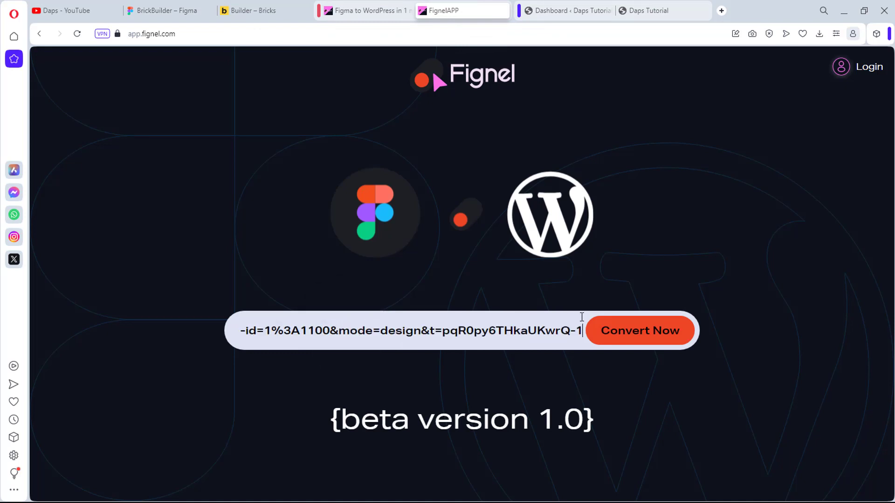
pyautogui.click(633, 334)
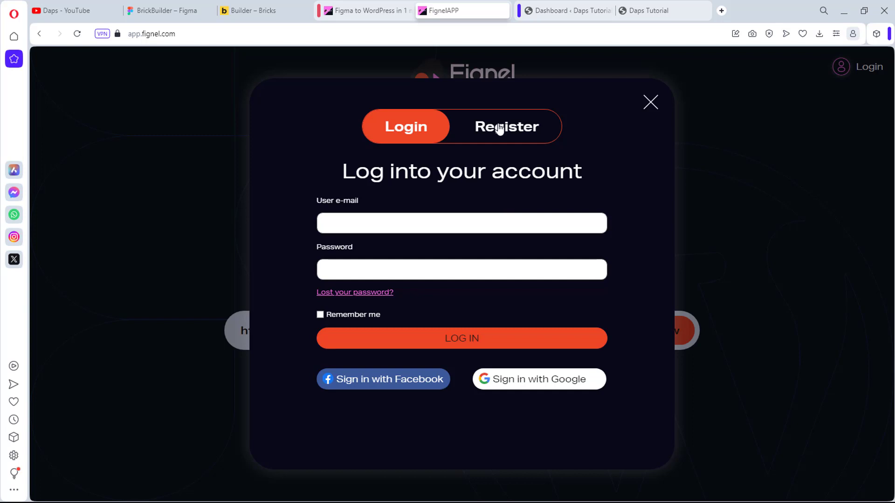
pyautogui.click(394, 222)
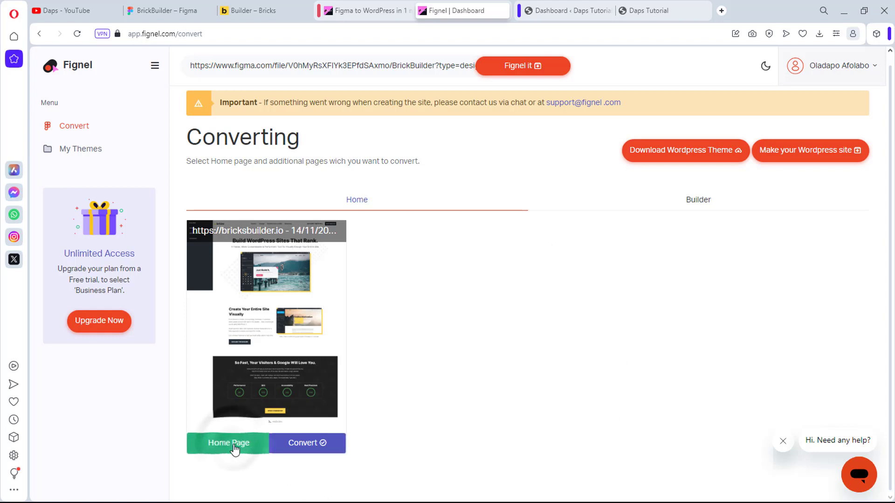
# - Check the Builder design's Convert selection, choose the Home design as Home Page, and download the WordPress theme
pyautogui.click(702, 201)
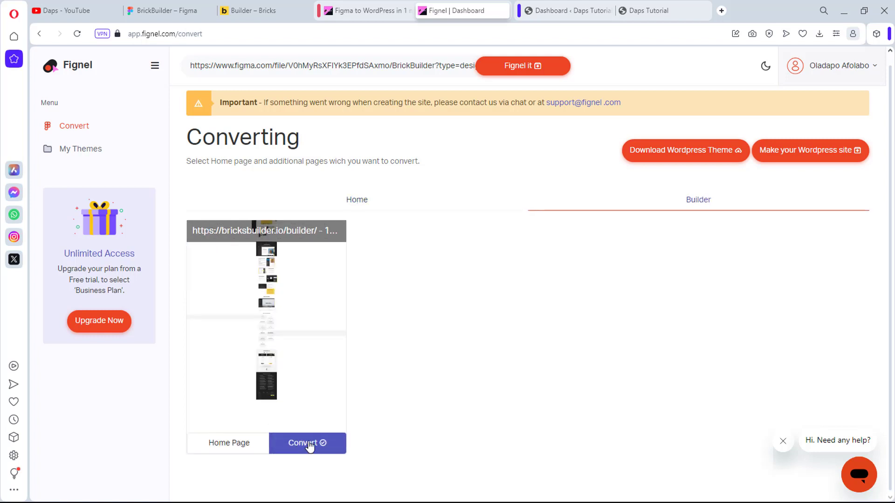
pyautogui.click(358, 196)
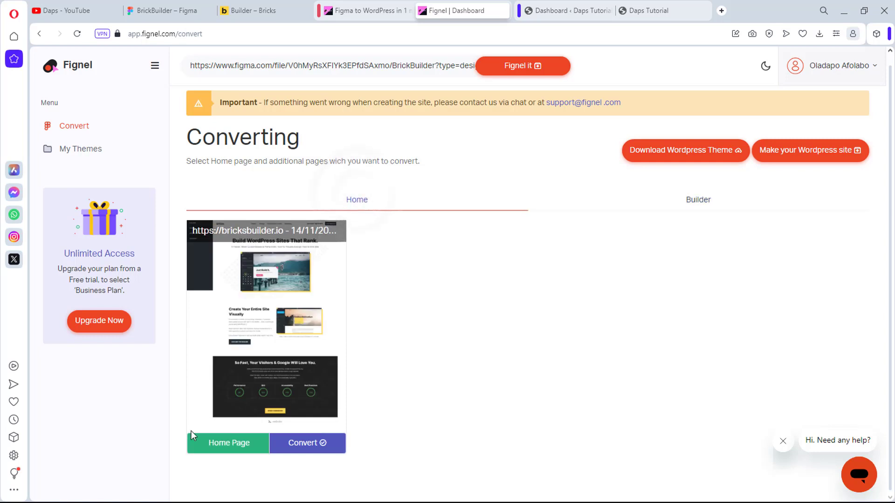
pyautogui.click(219, 445)
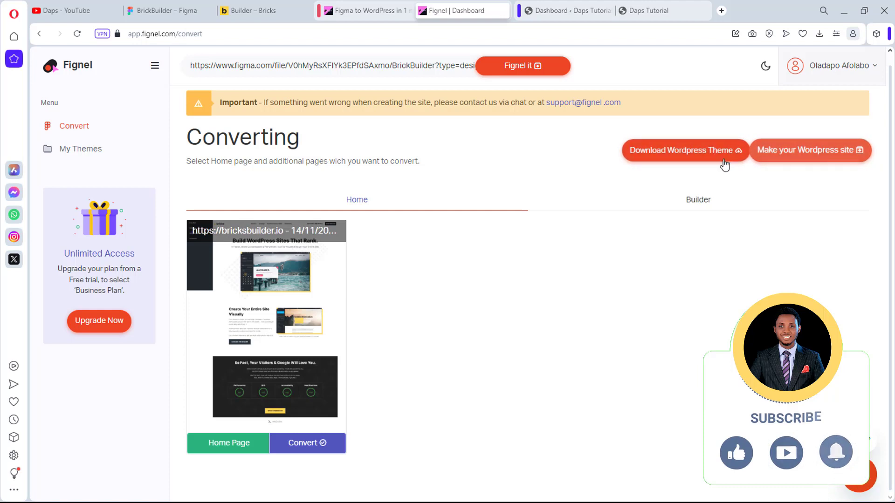
pyautogui.click(671, 154)
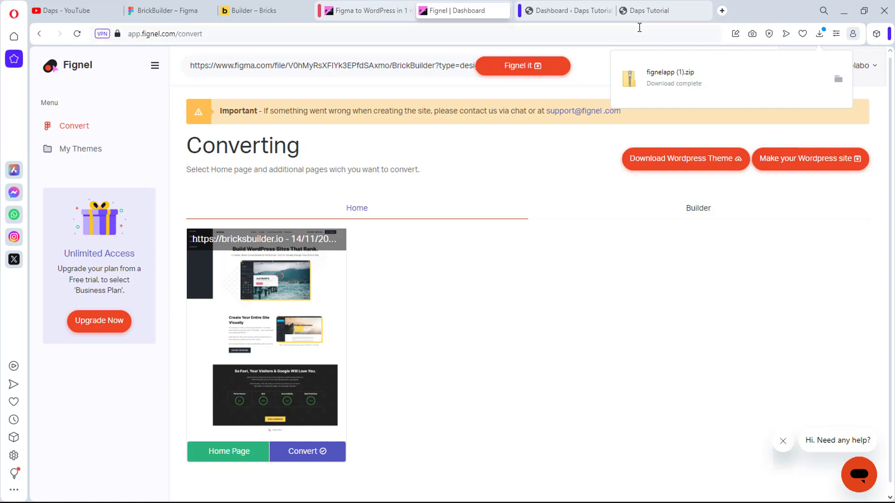
# - View the current Daps Tutorial site, switch to its WordPress dashboard, and open the upload form for a new theme
pyautogui.click(645, 8)
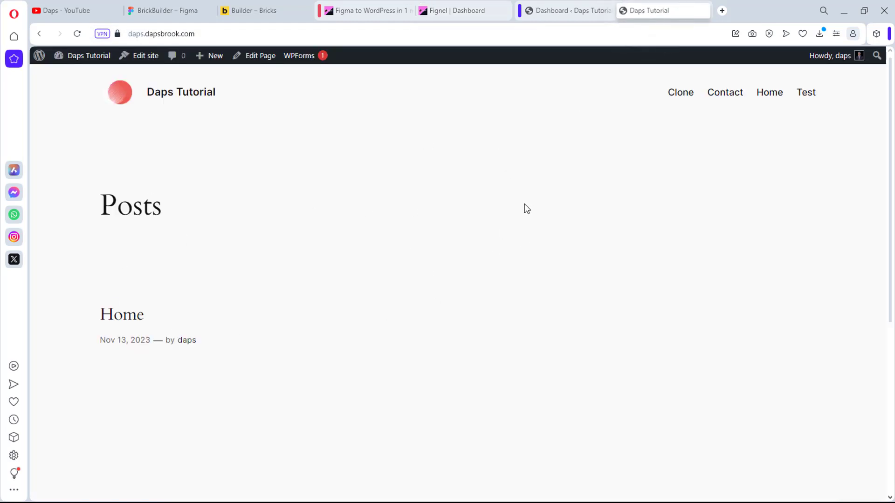
pyautogui.click(576, 4)
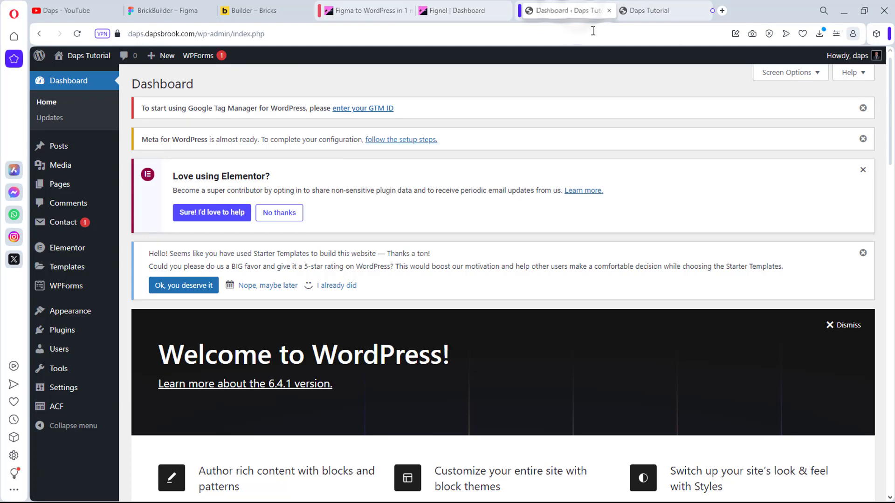
pyautogui.moveTo(58, 311)
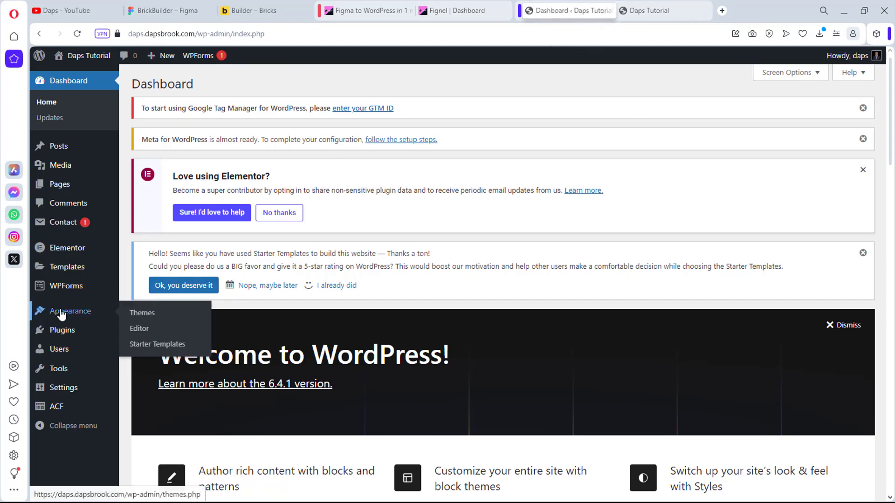
pyautogui.click(136, 316)
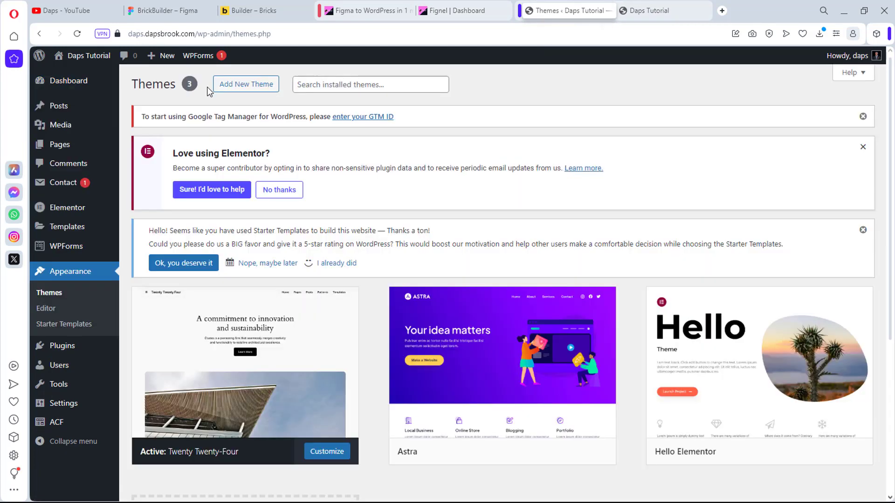
pyautogui.click(252, 85)
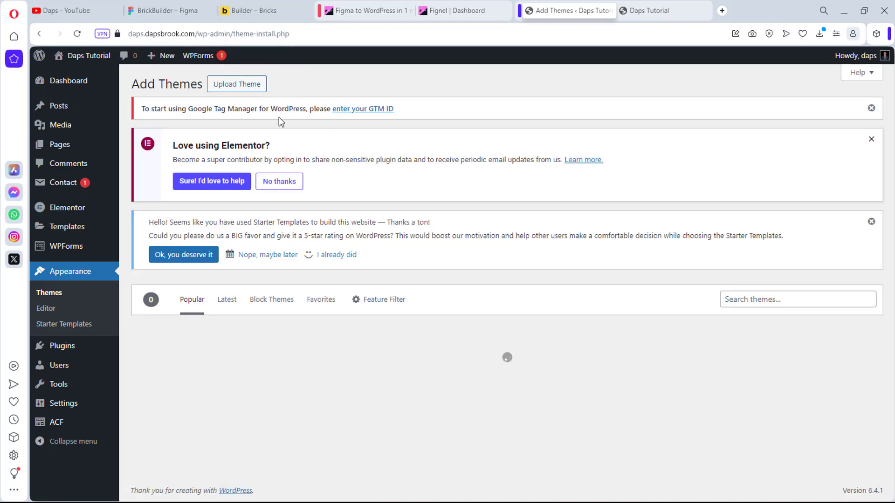
pyautogui.click(243, 85)
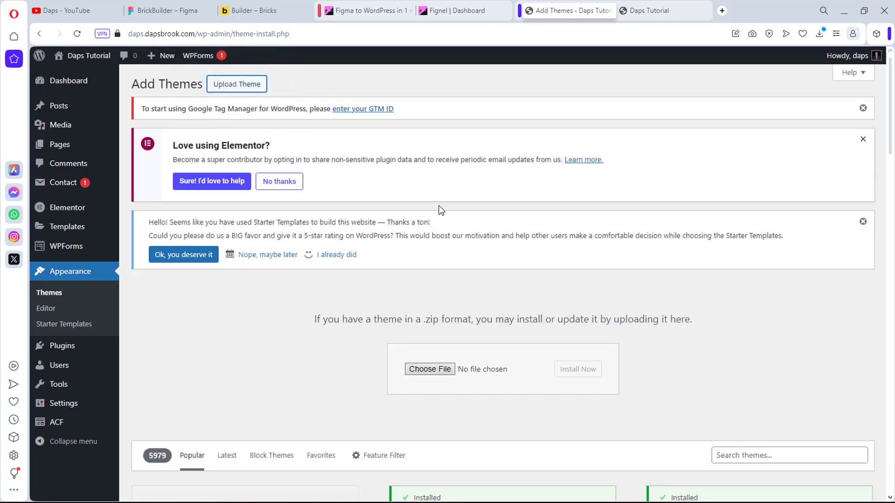
# - Upload the downloaded fignelapp (1).zip as a theme, install it, and activate it on the WordPress site
pyautogui.click(819, 34)
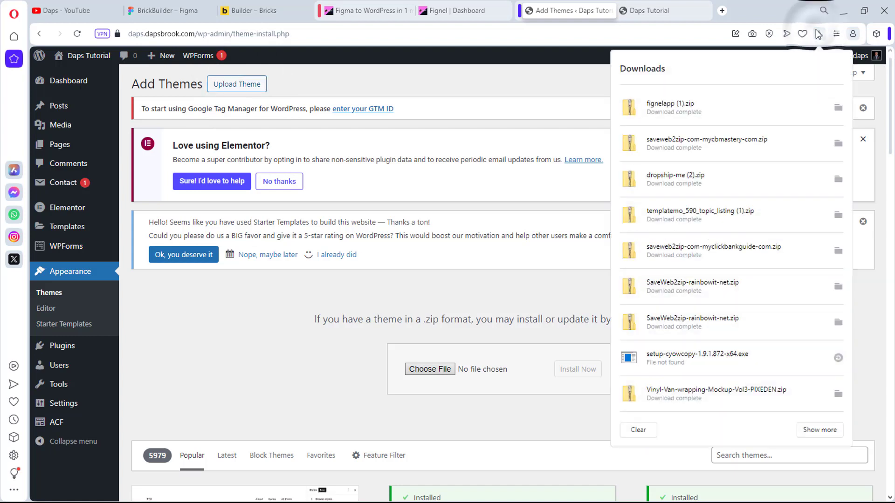
pyautogui.moveTo(672, 108); pyautogui.dragTo(447, 370)
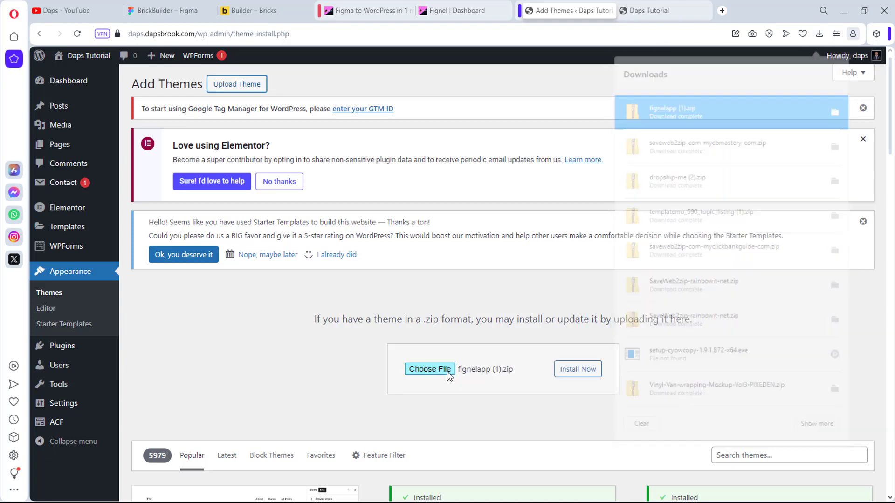
pyautogui.click(583, 376)
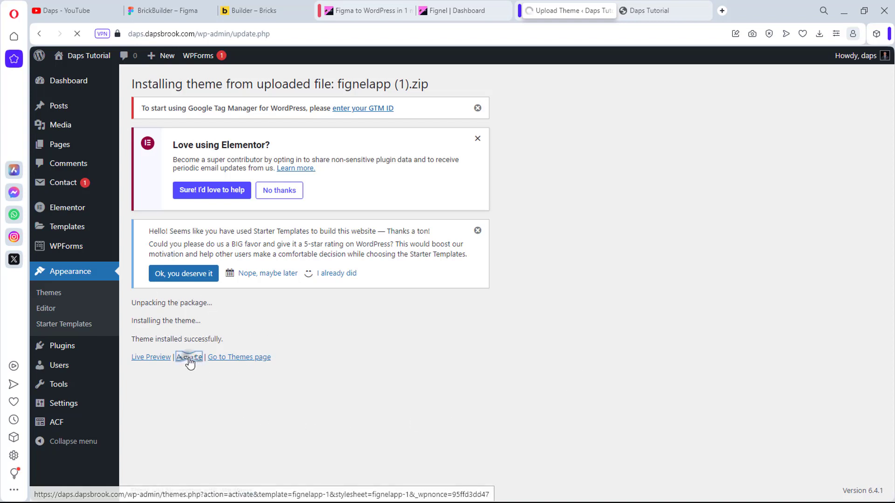
pyautogui.click(189, 360)
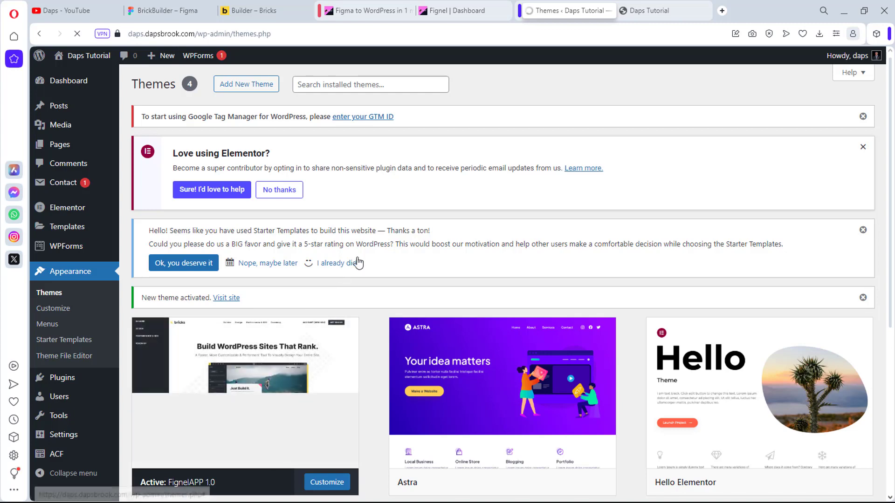
pyautogui.scroll(-2, 378, 265)
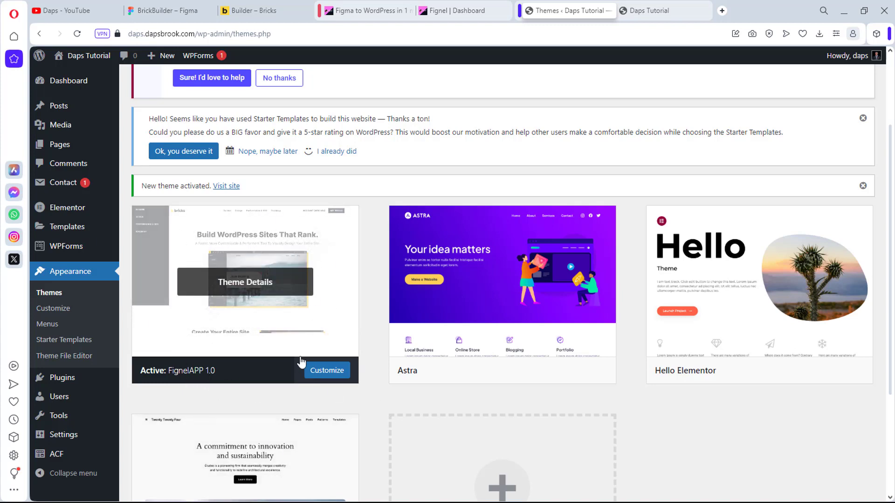
# - Reload the WordPress site's front page and compare its header and hero section with the original Bricks homepage
pyautogui.click(662, 10)
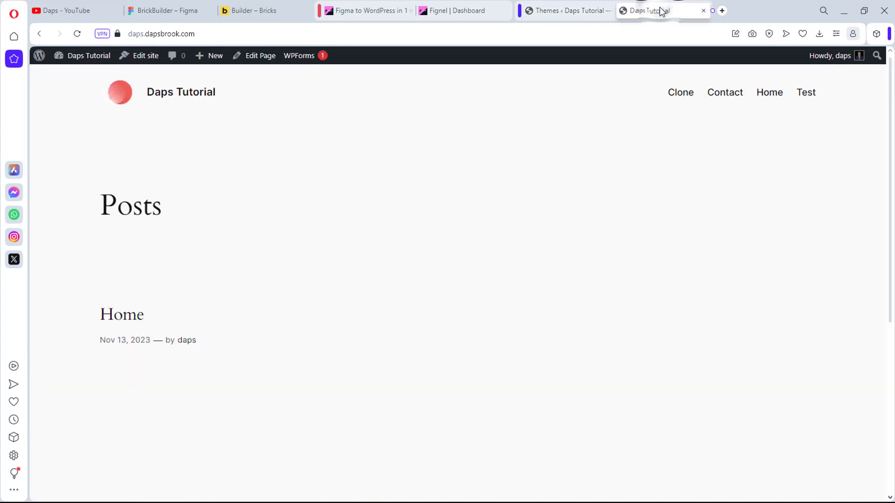
pyautogui.click(77, 34)
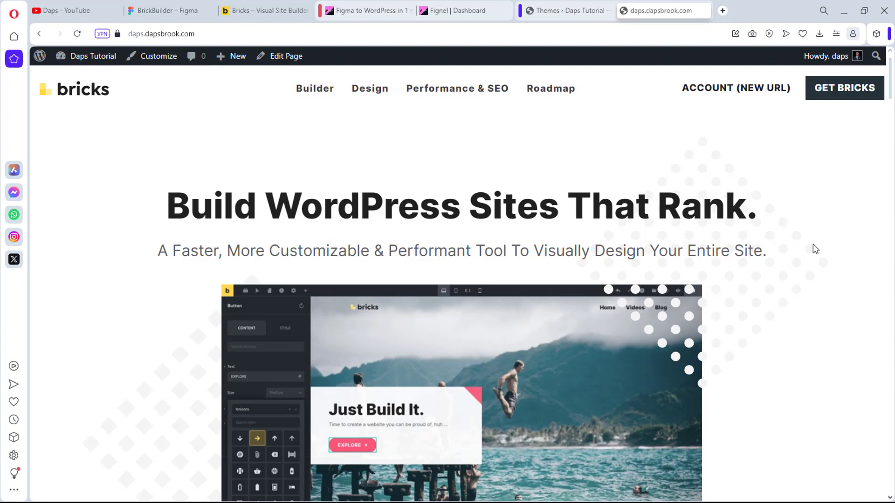
pyautogui.click(275, 10)
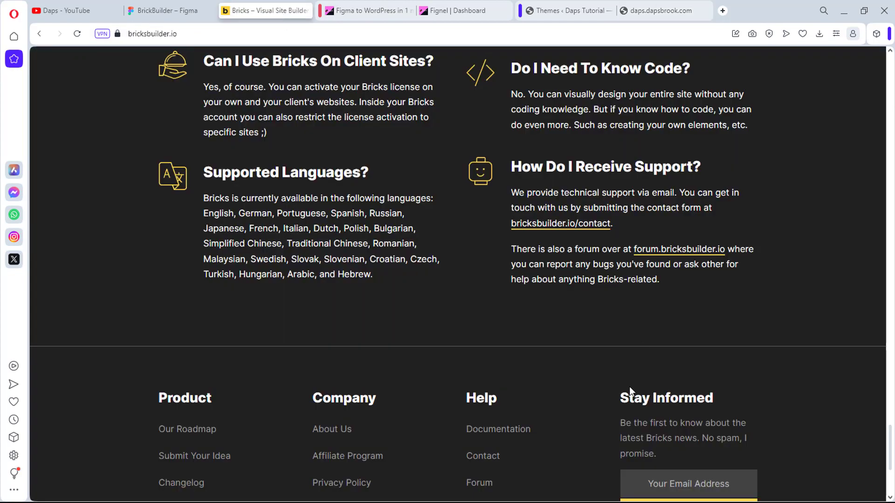
pyautogui.scroll(20, 377, 288)
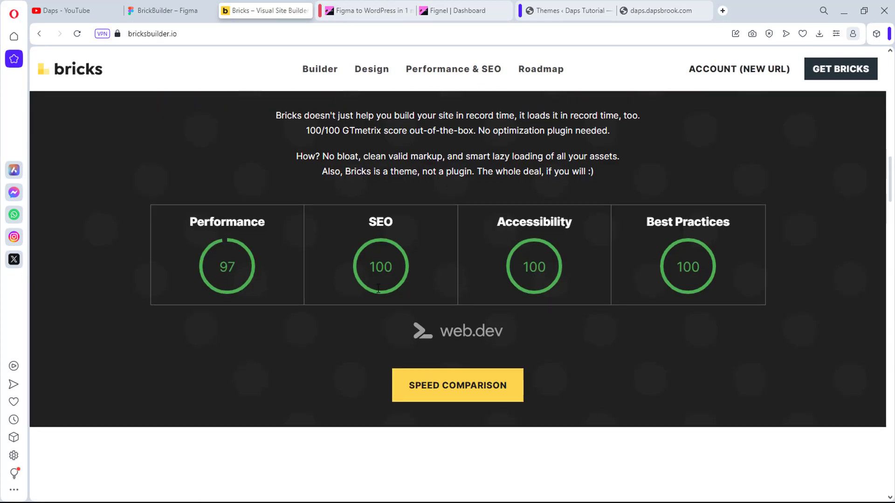
pyautogui.scroll(10, 378, 289)
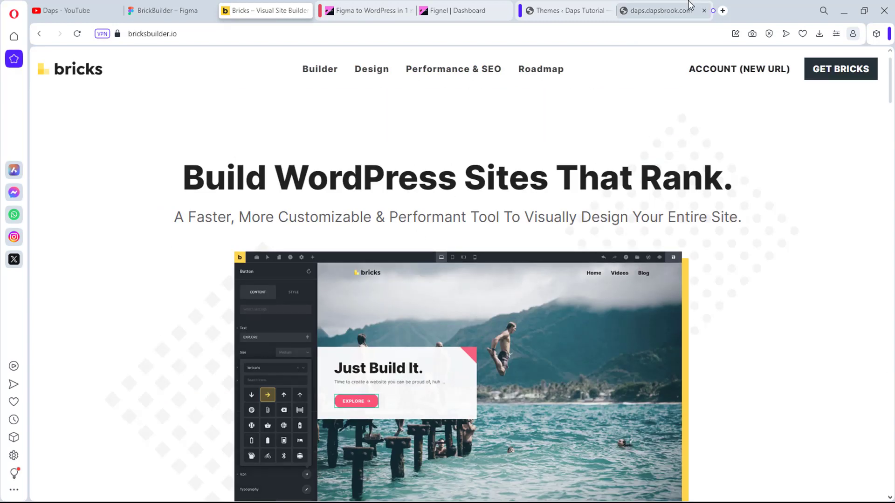
pyautogui.click(663, 3)
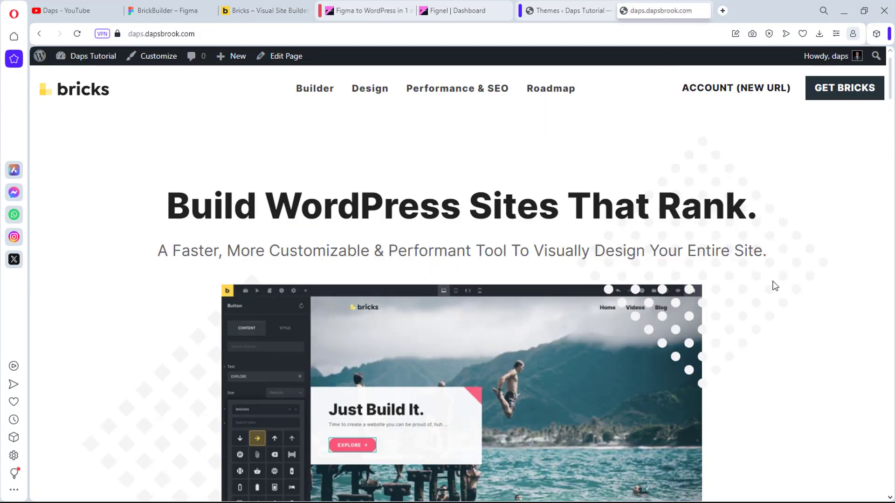
# - Review the converted front page from the hero section through the pricing tables and FAQ to the footer, checking the layout
pyautogui.scroll(-10, 776, 286)
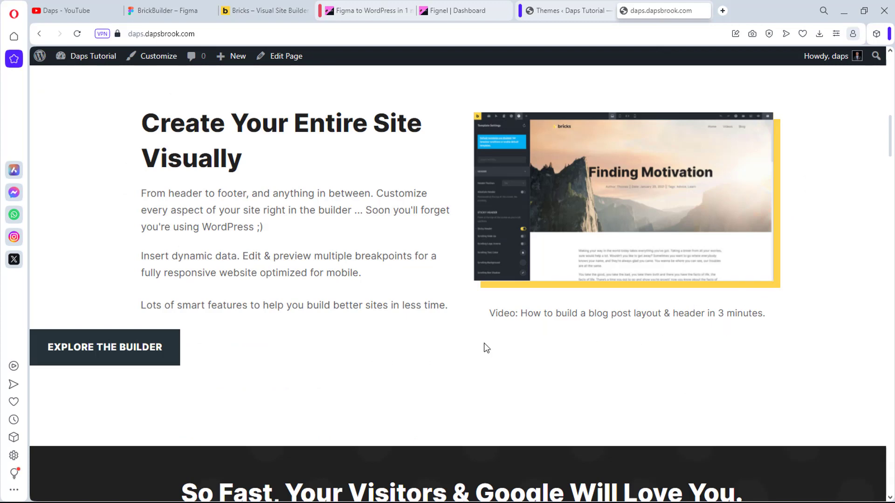
pyautogui.scroll(-15, 315, 325)
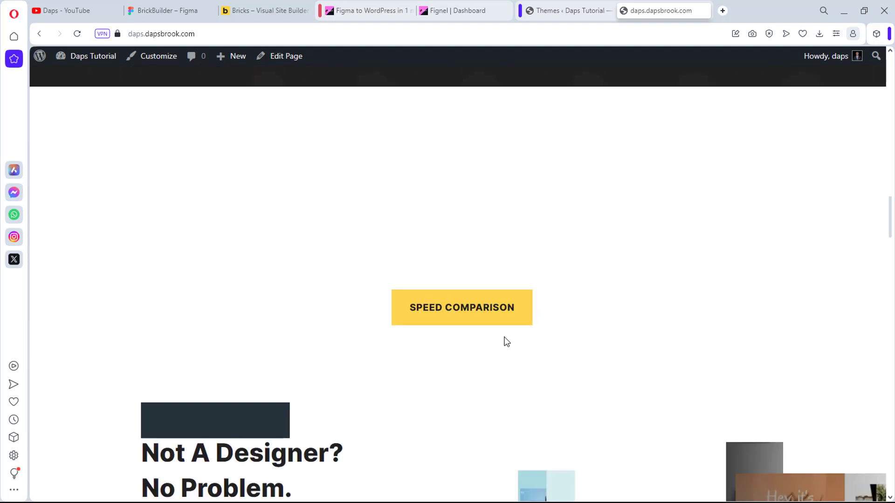
pyautogui.scroll(-1, 522, 295)
pyautogui.scroll(-6, 522, 296)
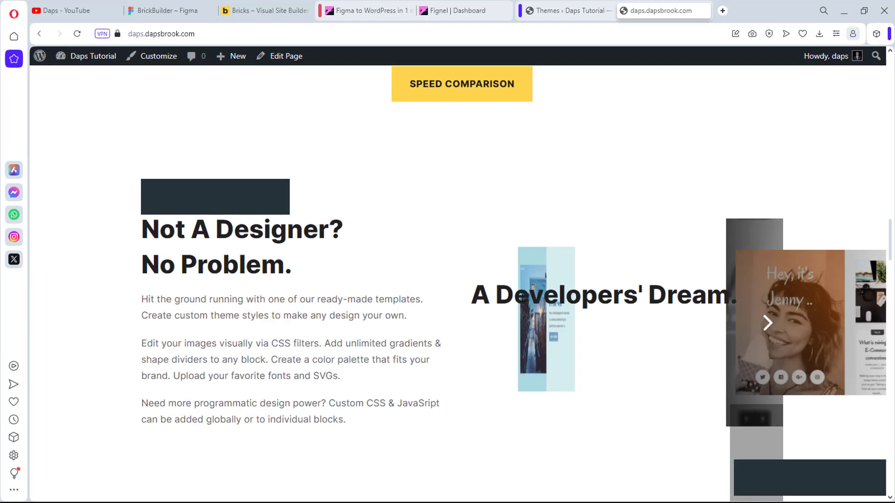
pyautogui.scroll(-2, 521, 301)
pyautogui.scroll(-12, 532, 310)
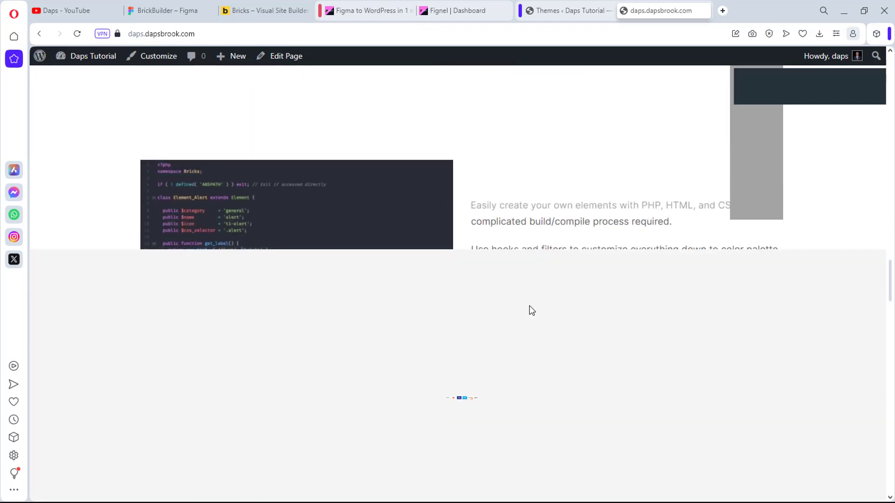
pyautogui.scroll(-5, 531, 310)
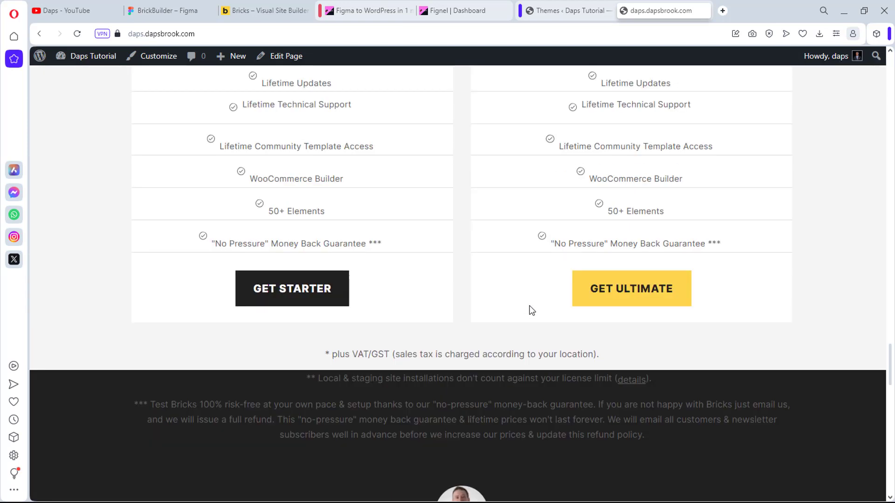
pyautogui.scroll(4, 529, 310)
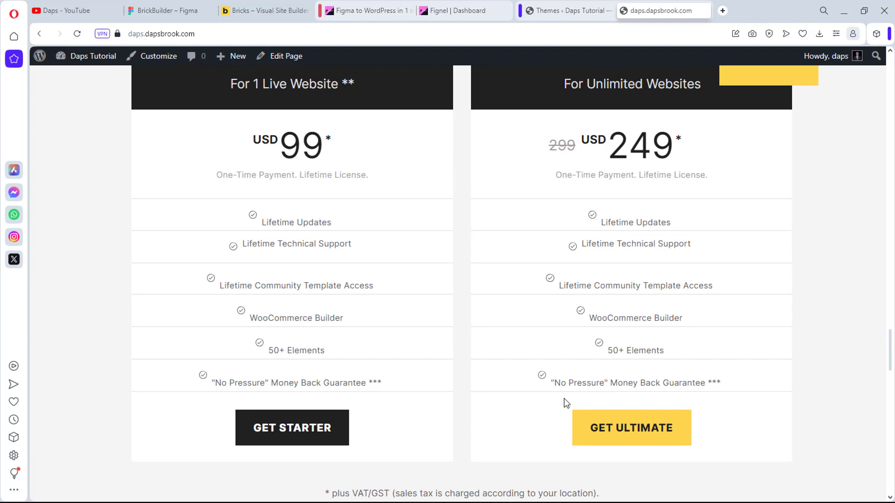
pyautogui.scroll(-7, 557, 395)
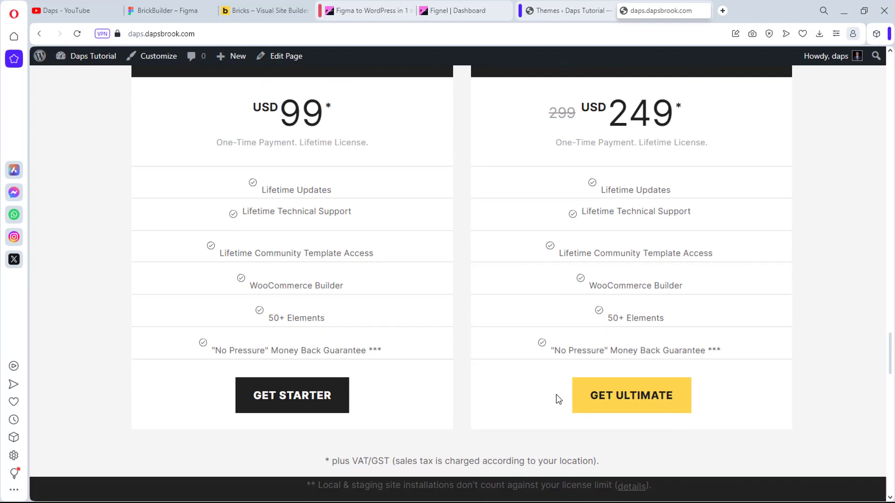
pyautogui.scroll(-2, 557, 399)
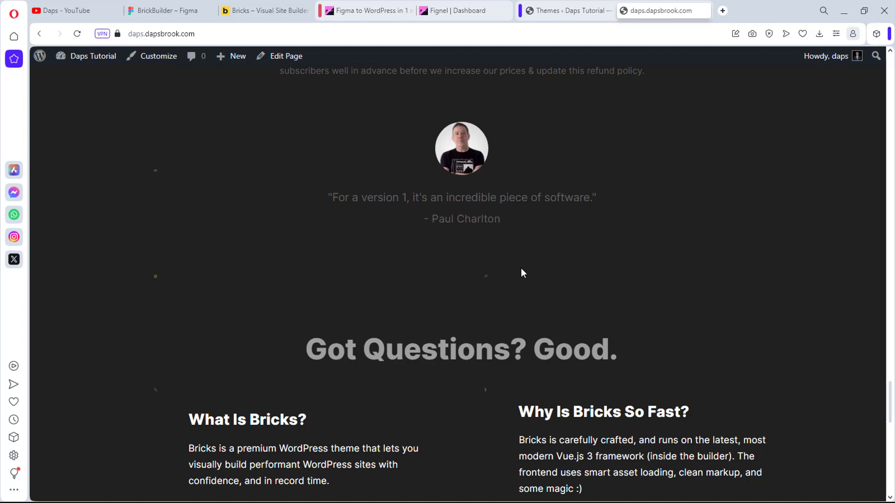
pyautogui.scroll(-12, 510, 296)
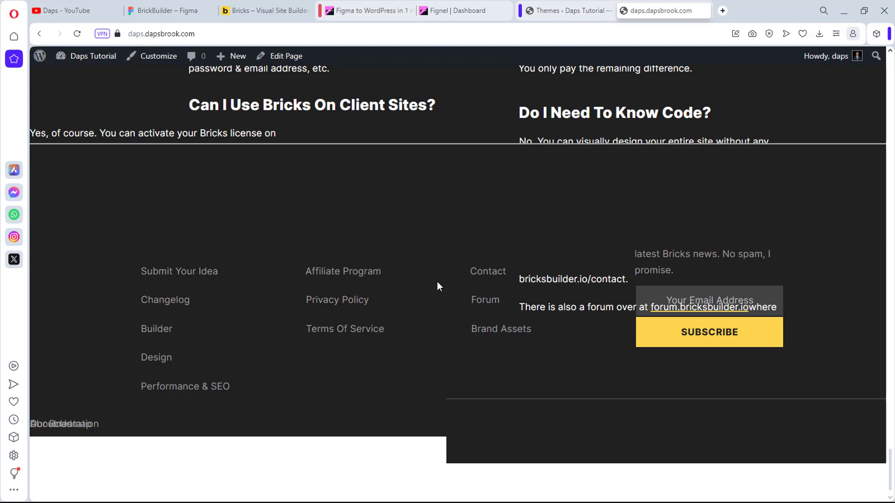
pyautogui.scroll(20, 438, 281)
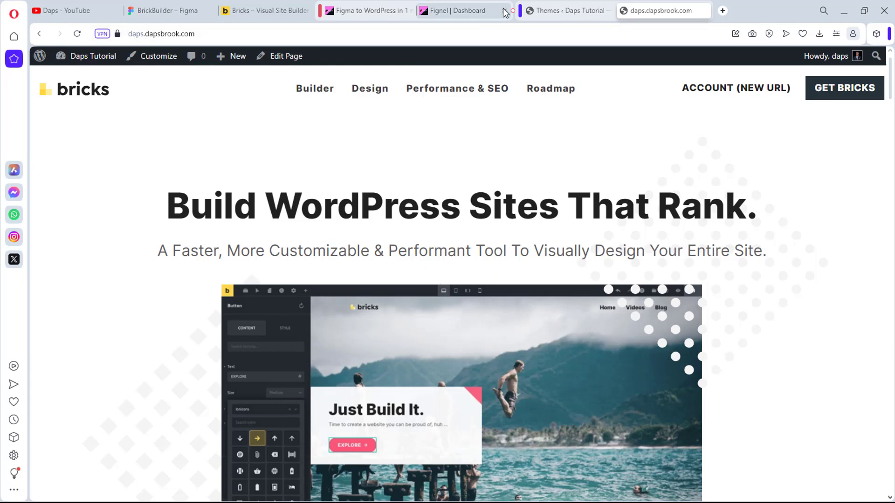
# - Open the WordPress dashboard's list of all pages and view the published bricksbuilder.io/builder page in a new tab
pyautogui.click(549, 7)
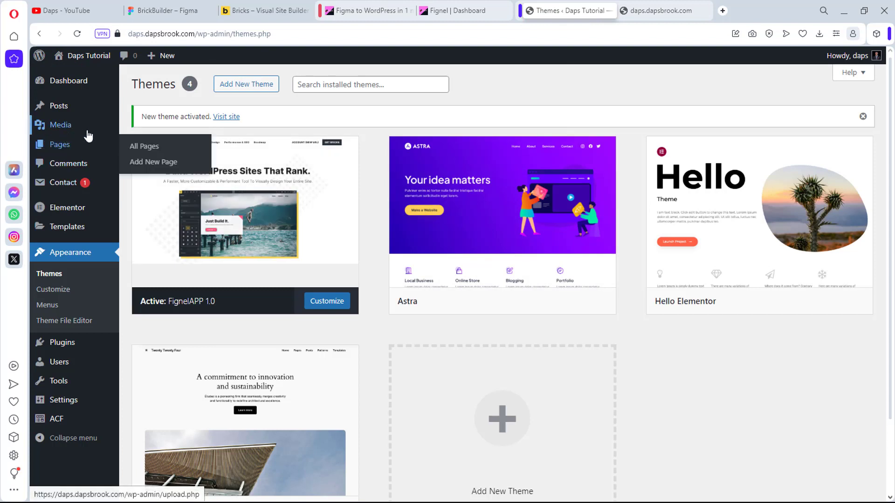
pyautogui.click(136, 146)
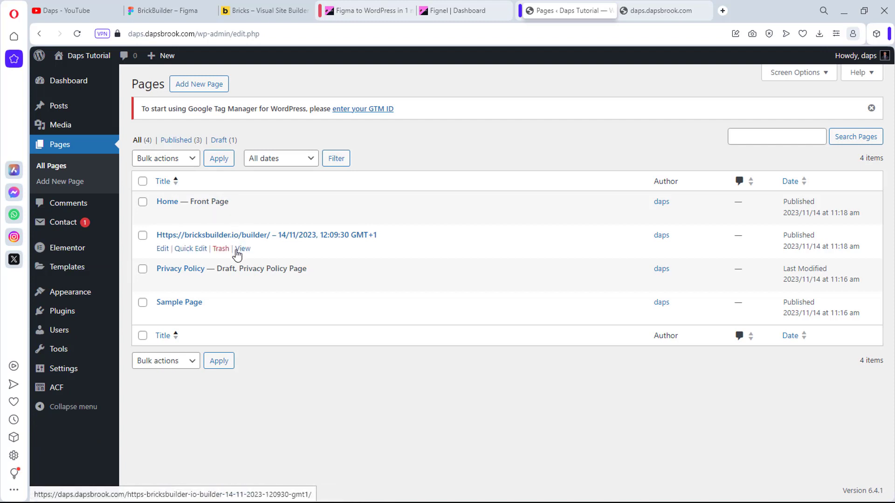
pyautogui.rightClick(241, 253)
pyautogui.click(259, 255)
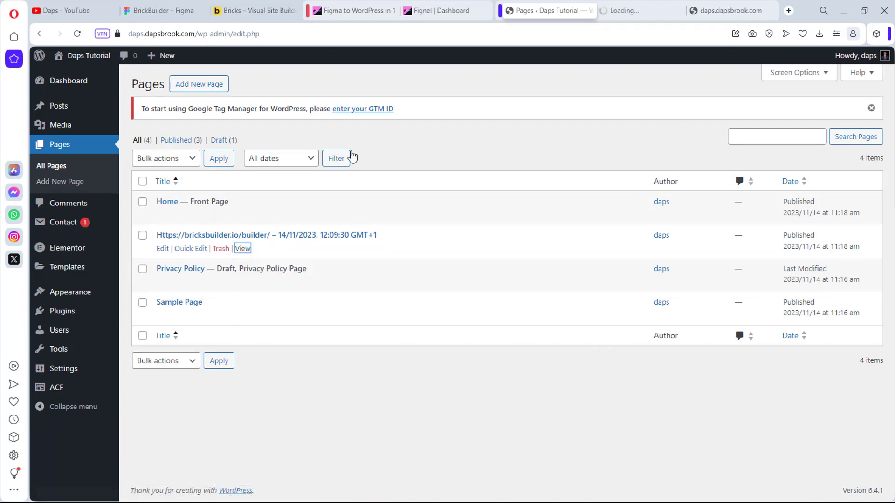
pyautogui.click(637, 10)
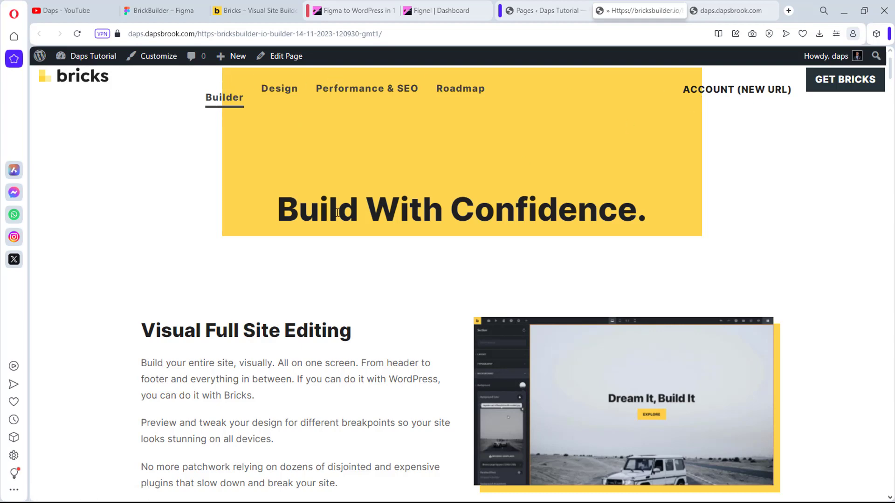
# - Examine the converted Builder page from its Build With Confidence header down to the footer and back
pyautogui.scroll(-16, 121, 270)
pyautogui.scroll(6, 120, 269)
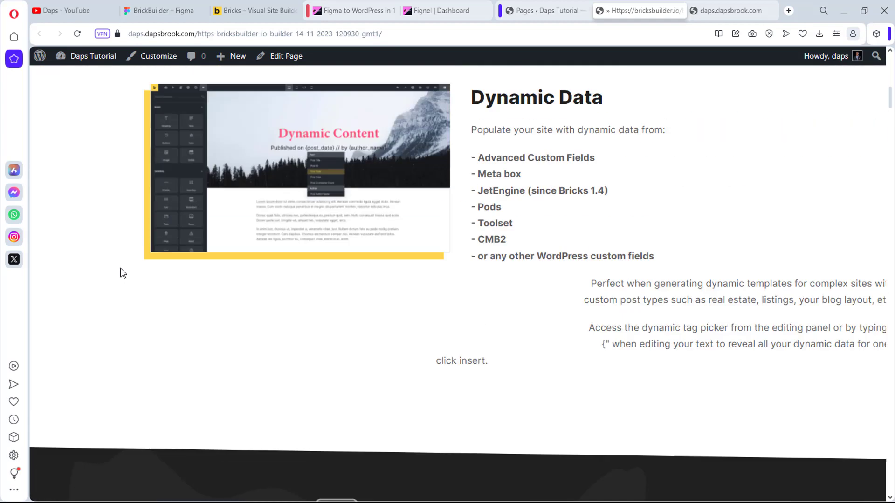
pyautogui.scroll(-12, 461, 369)
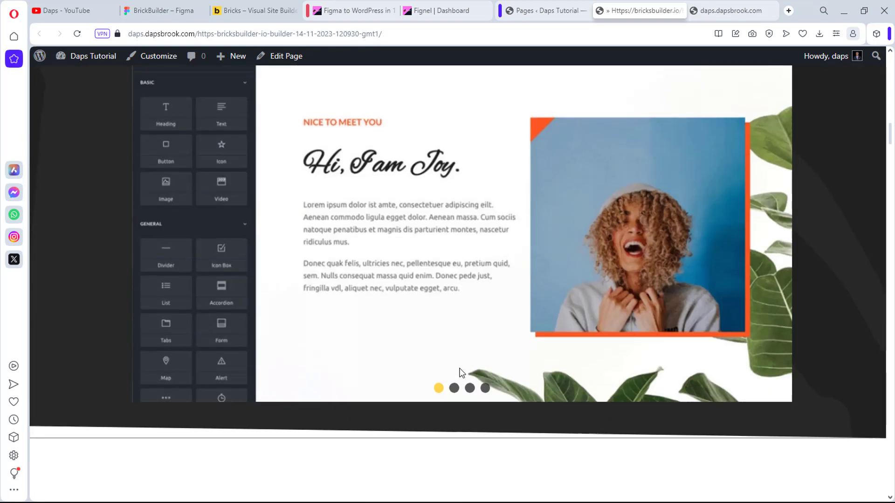
pyautogui.scroll(-18, 461, 373)
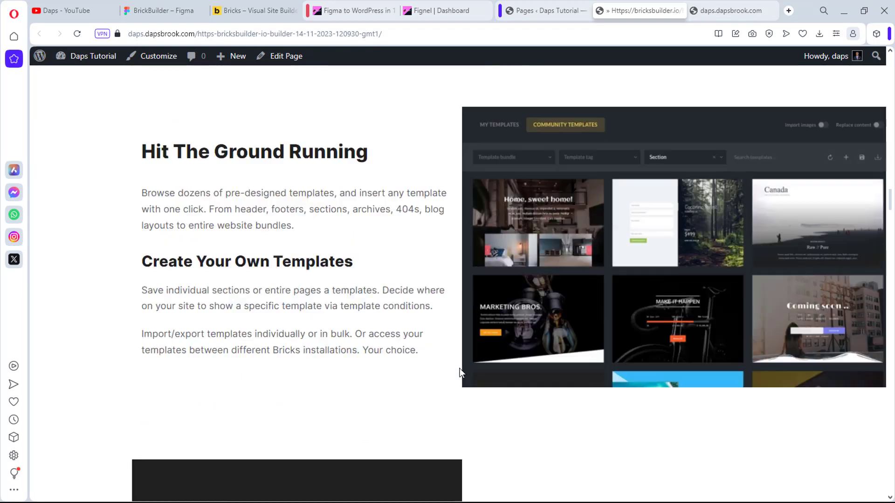
pyautogui.scroll(-15, 460, 373)
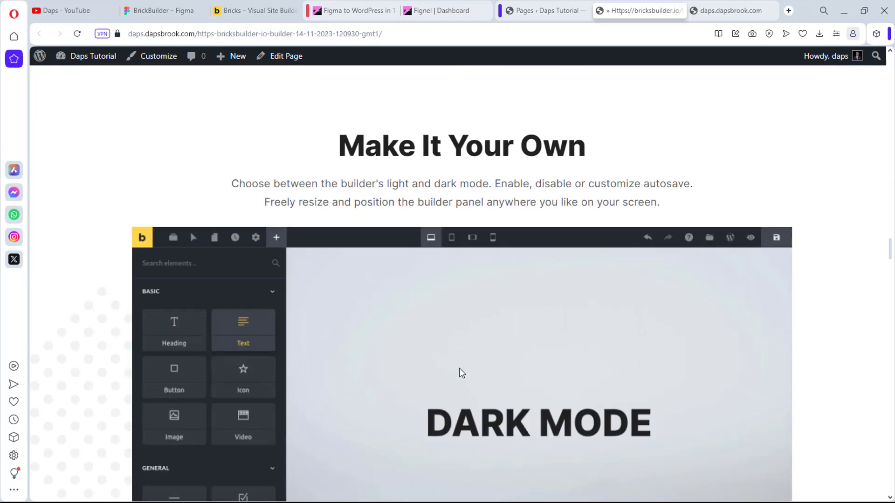
pyautogui.scroll(-20, 462, 373)
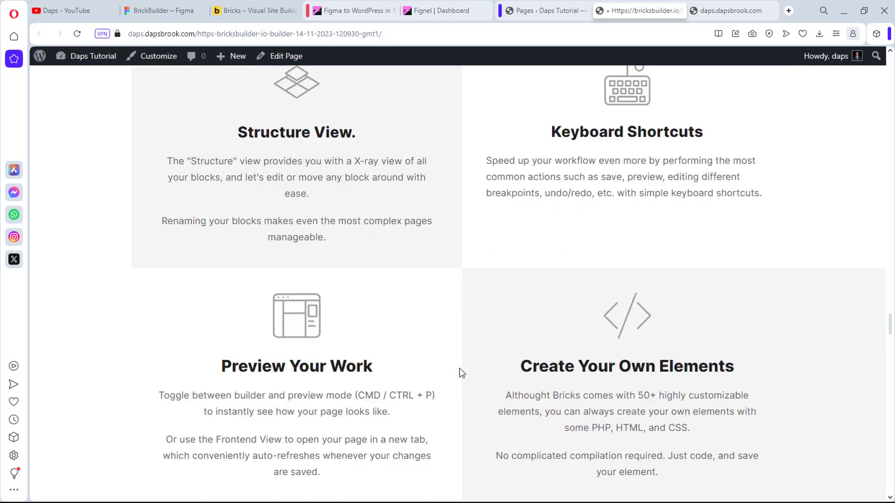
pyautogui.scroll(-20, 462, 373)
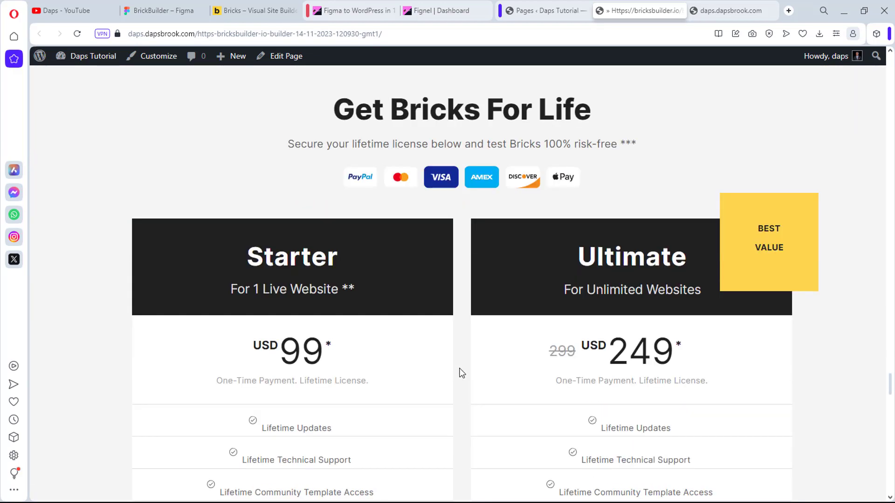
pyautogui.scroll(-20, 460, 373)
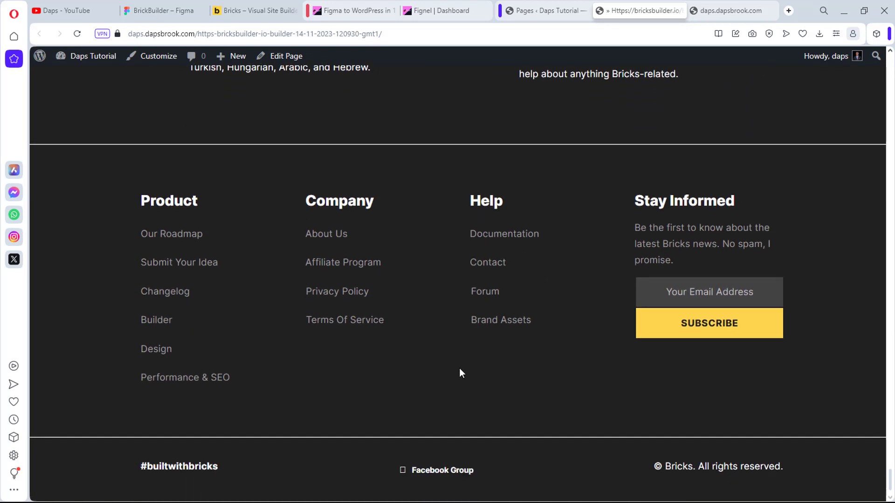
pyautogui.scroll(20, 461, 373)
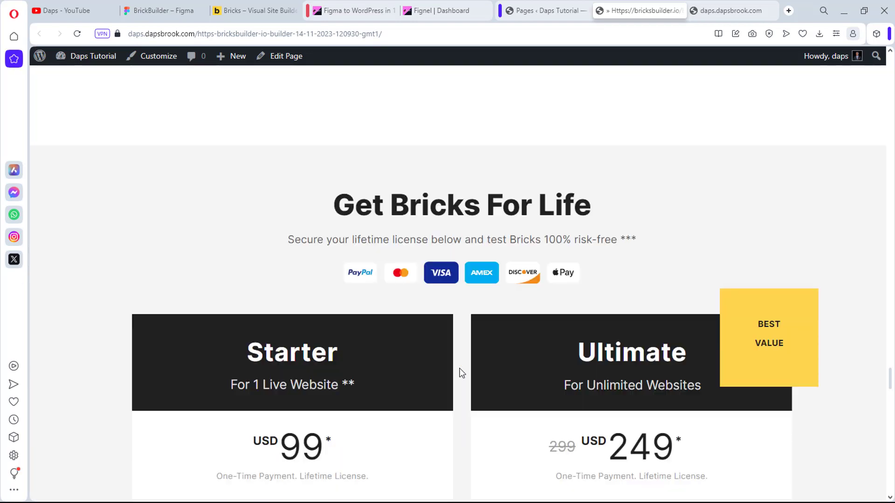
pyautogui.scroll(20, 460, 373)
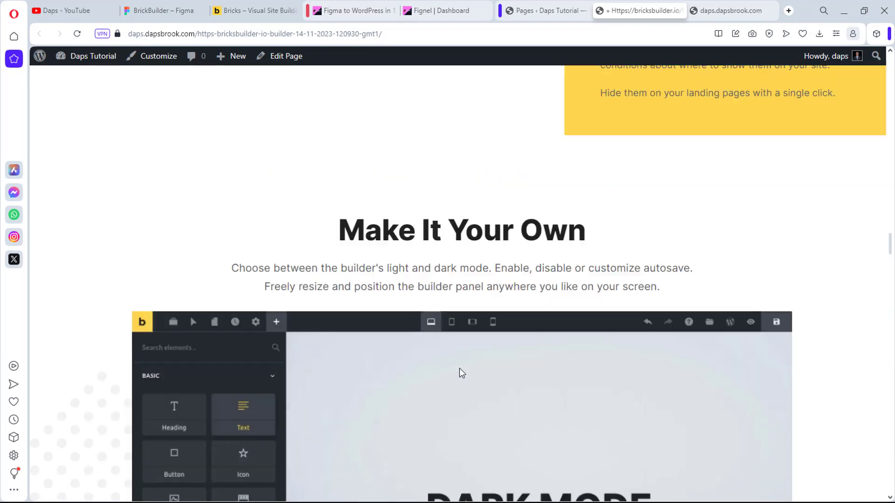
pyautogui.scroll(20, 462, 374)
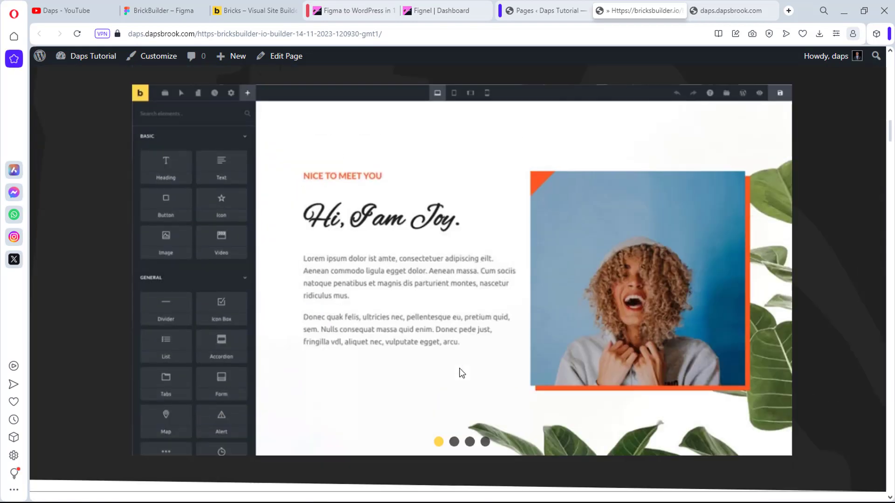
pyautogui.scroll(20, 462, 373)
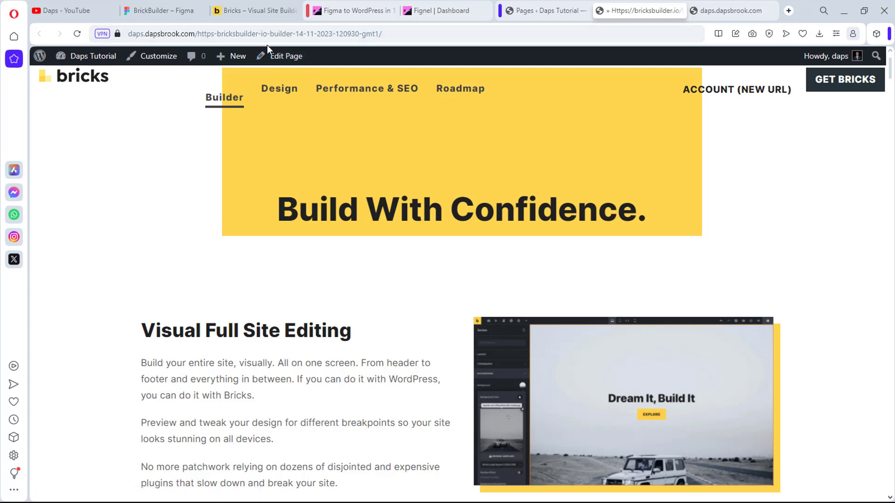
# - Open the Builder page for editing and activate its Builder text field's visual editor
pyautogui.click(288, 57)
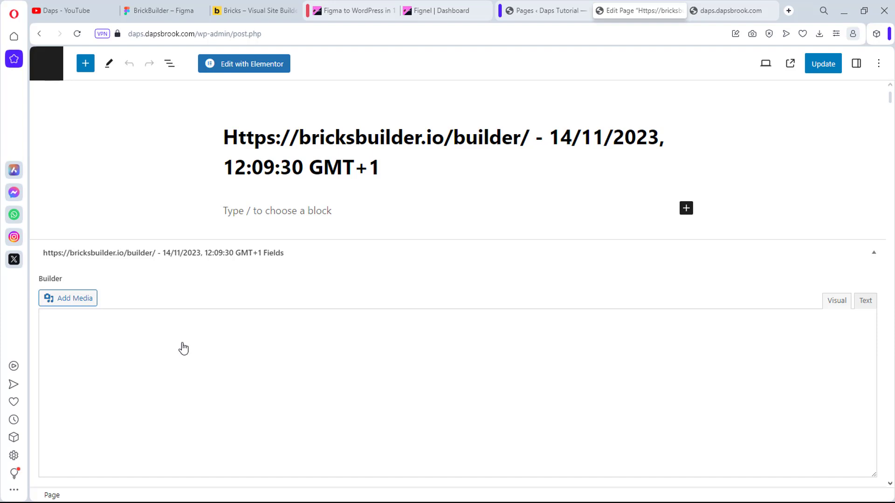
pyautogui.click(183, 348)
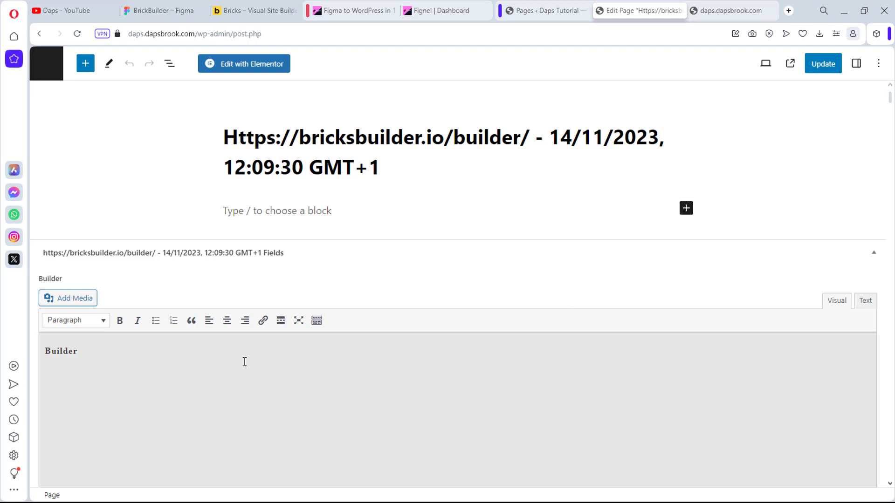
pyautogui.click(141, 363)
pyautogui.scroll(-2, 137, 360)
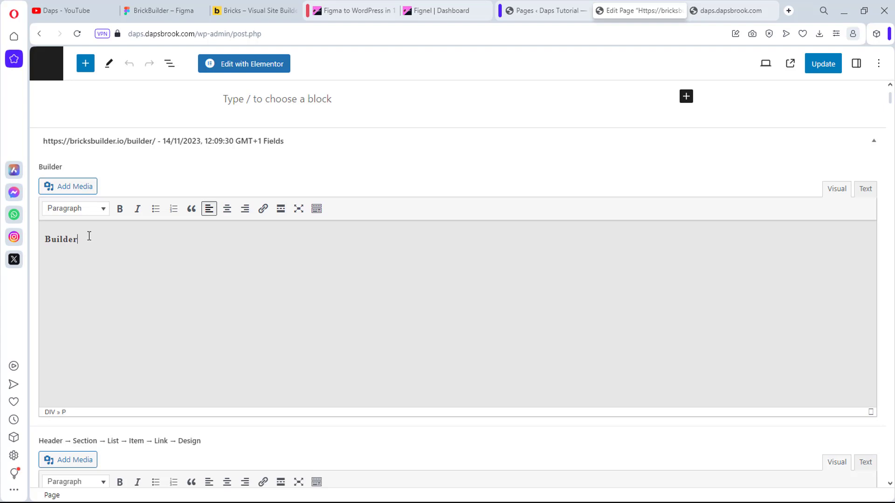
# - Examine the header link fields and the Build With Confidence heading field, placing the cursor in the heading's editor
pyautogui.scroll(-6, 232, 239)
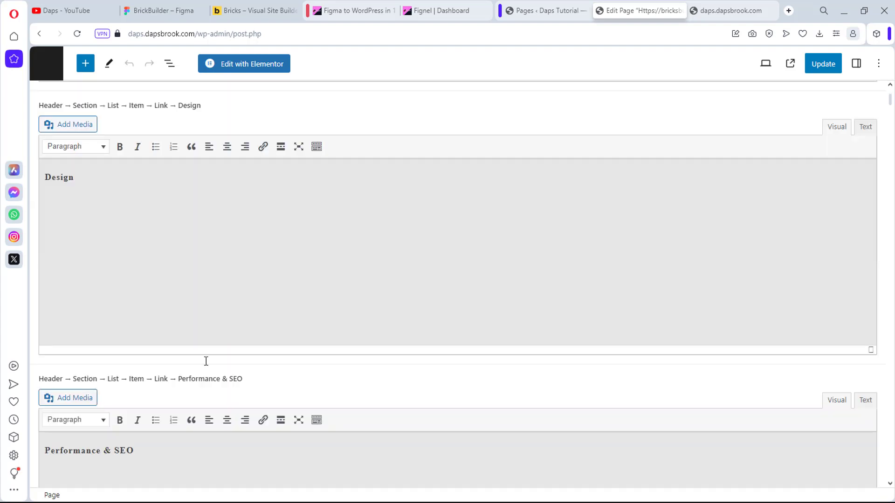
pyautogui.scroll(-4, 160, 429)
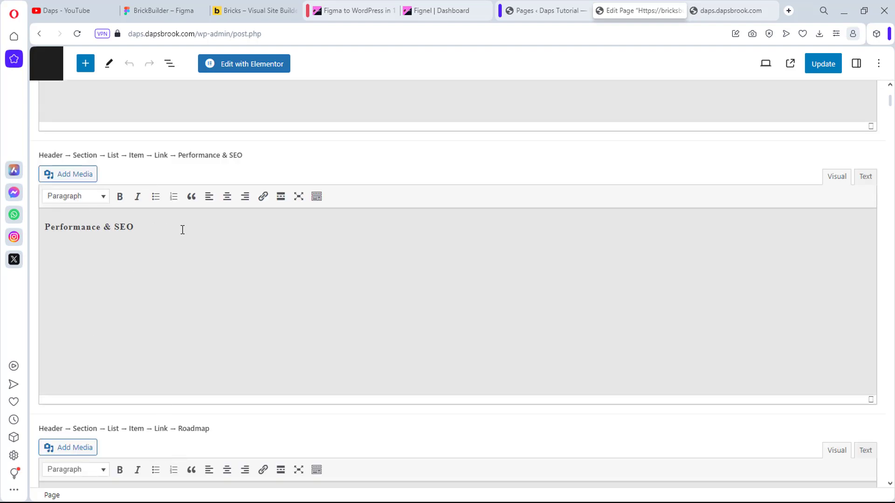
pyautogui.scroll(-9, 183, 230)
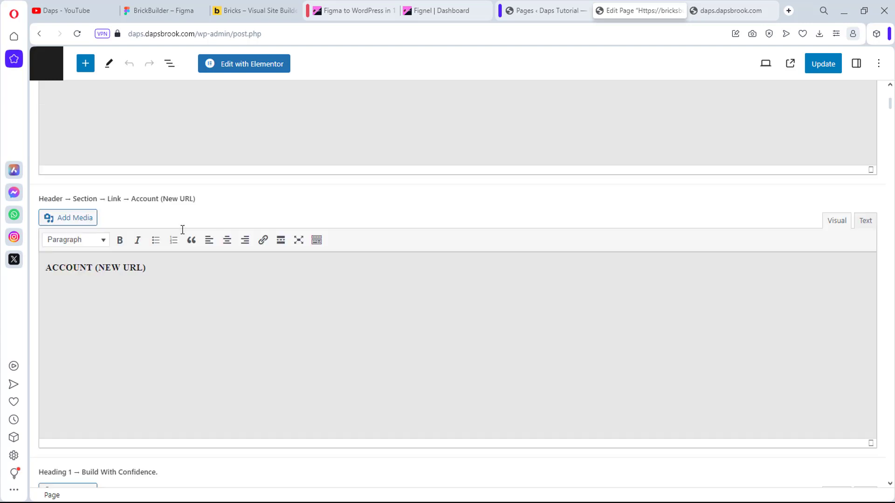
pyautogui.scroll(-4, 182, 232)
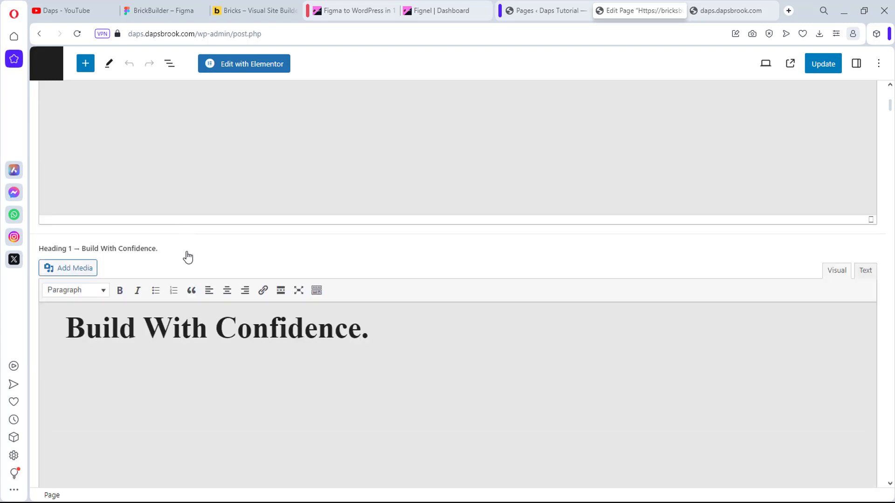
pyautogui.scroll(-2, 189, 255)
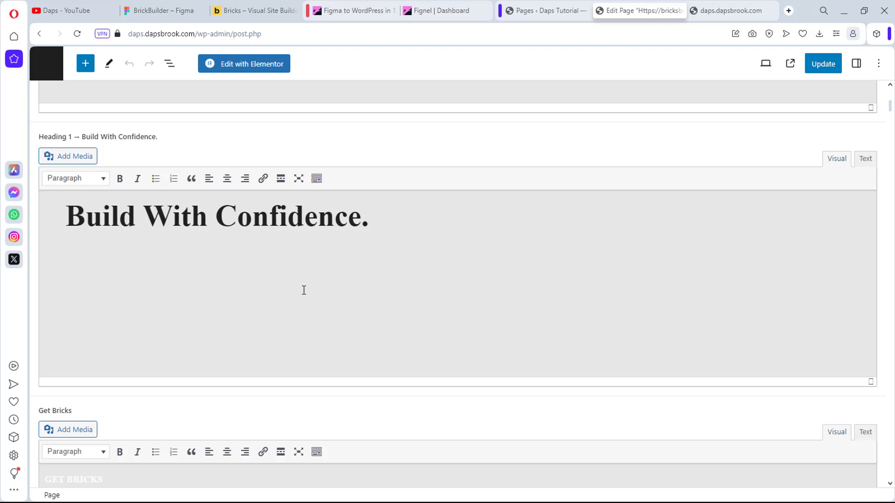
pyautogui.moveTo(377, 228); pyautogui.dragTo(251, 223)
pyautogui.click(123, 278)
# - Examine the section paragraph fields on the Builder page's edit screen, from the site-building text to the plugins line
pyautogui.scroll(-10, 206, 281)
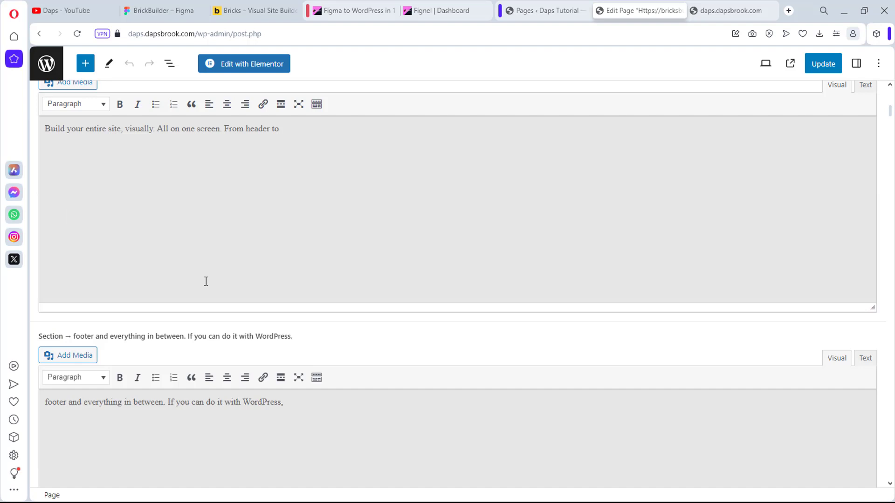
pyautogui.scroll(-8, 206, 281)
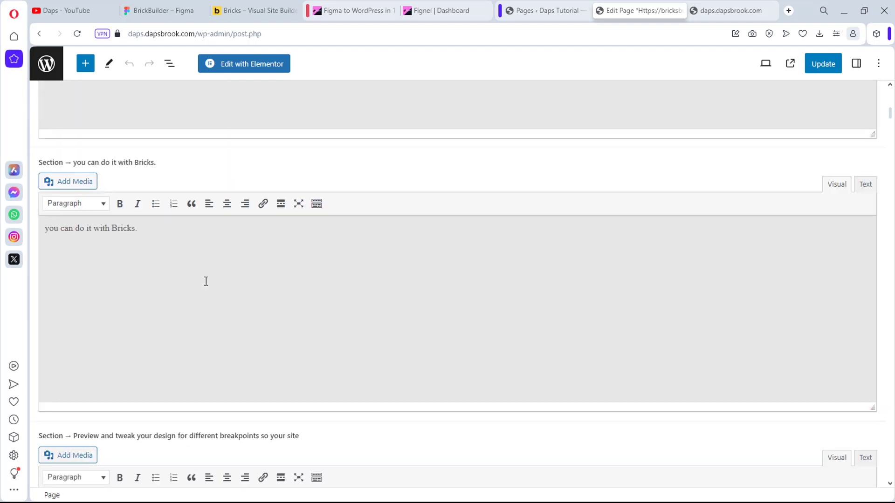
pyautogui.scroll(-4, 206, 281)
pyautogui.scroll(-8, 206, 281)
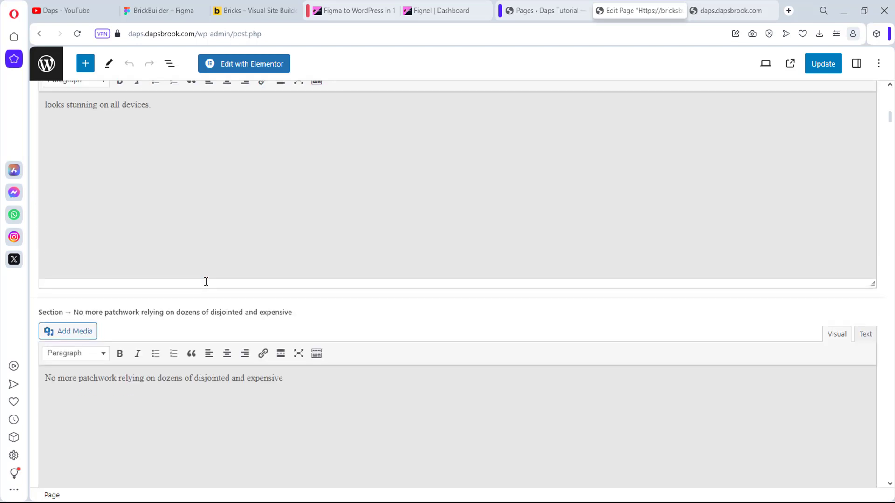
pyautogui.scroll(-4, 207, 285)
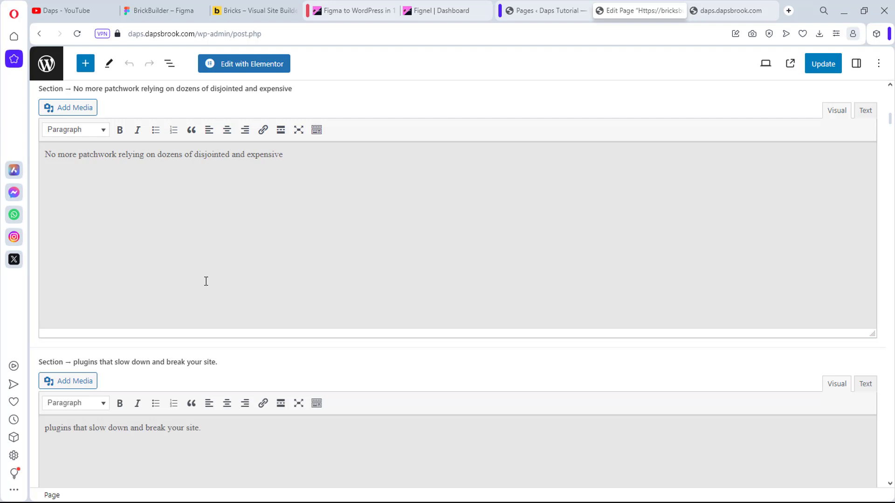
pyautogui.scroll(-1, 207, 286)
pyautogui.scroll(10, 208, 287)
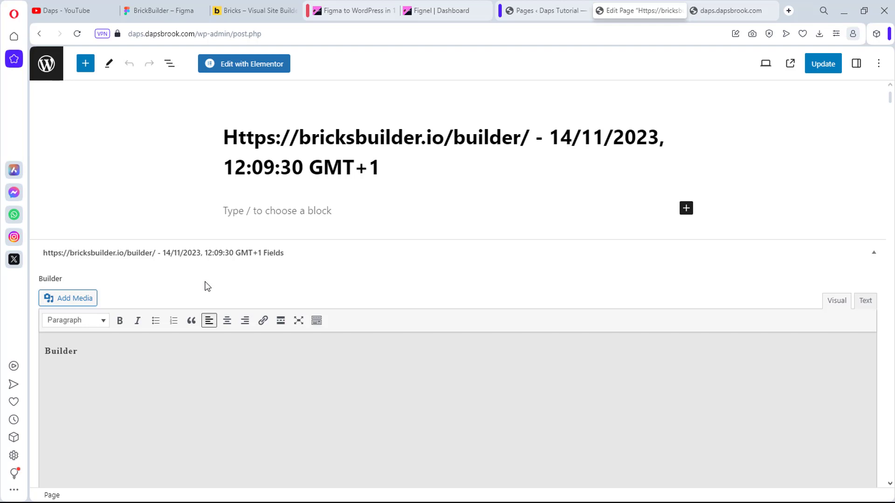
# - Return to the site's front page and recheck its hero and Create Your Entire Site Visually sections
pyautogui.click(733, 12)
pyautogui.scroll(-5, 629, 195)
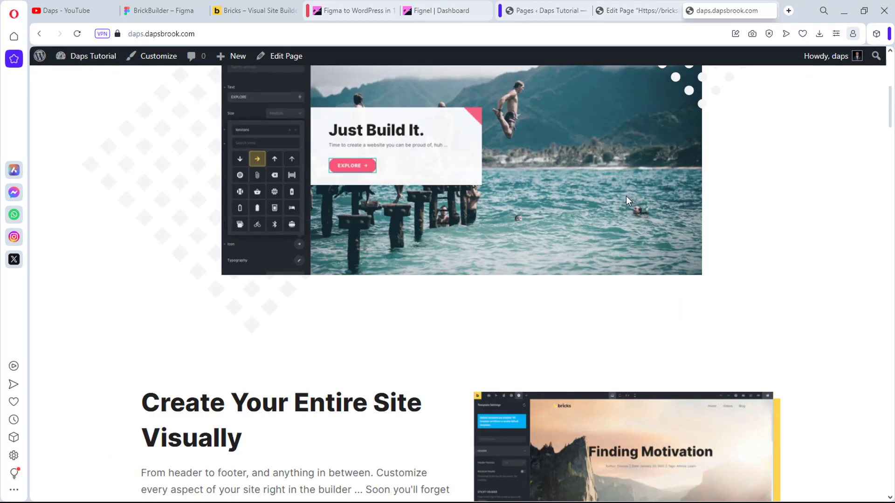
pyautogui.scroll(5, 626, 196)
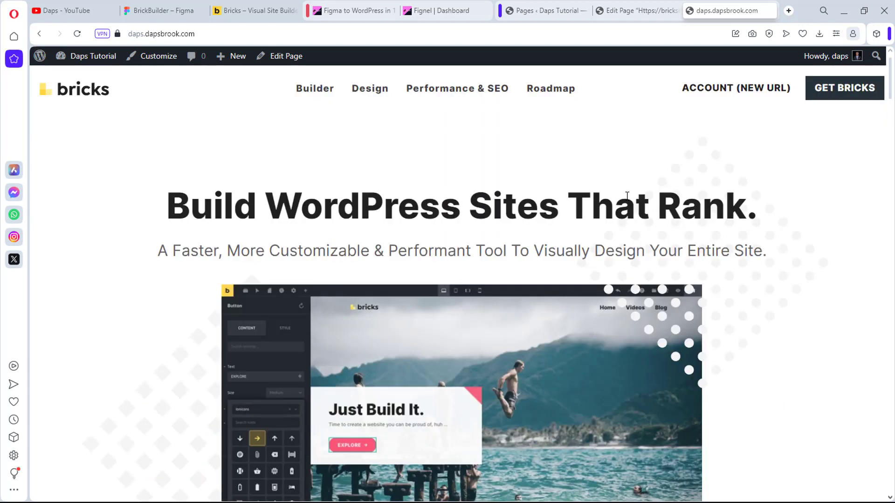